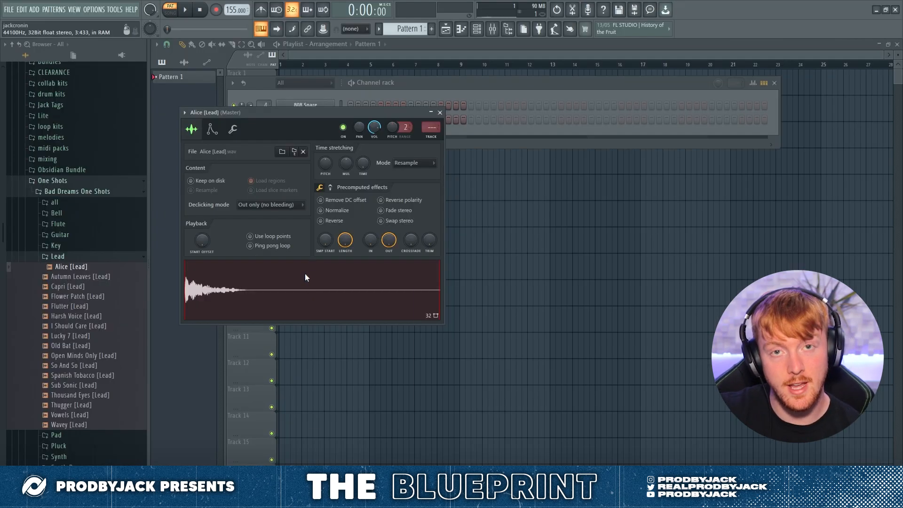
Step: Open the Alice [Lead] sample in the Edison audio editor and detect its pitch regions
{"action": "right_click", "coordinate": [275, 354]}
{"action": "left_click", "coordinate": [315, 426]}
{"action": "left_click", "coordinate": [255, 153]}
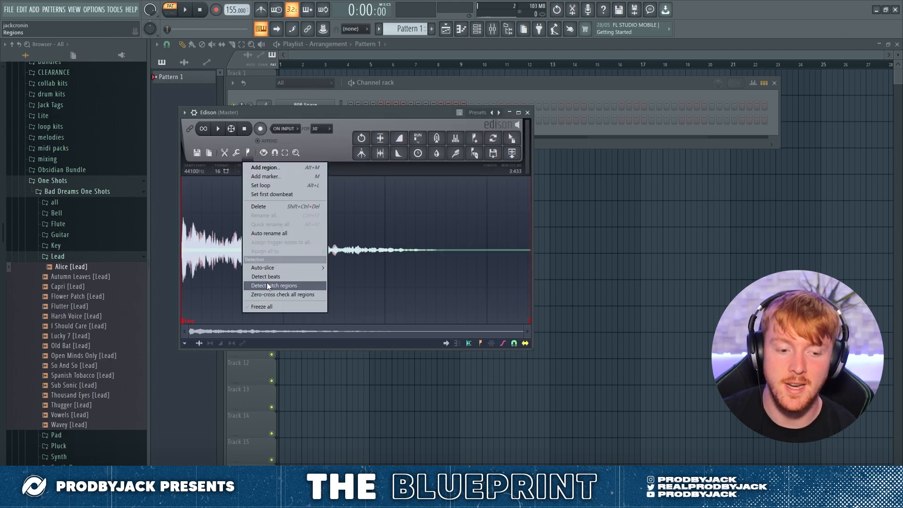
{"action": "left_click", "coordinate": [271, 285]}
{"action": "left_click_drag", "start_coordinate": [526, 332], "coordinate": [529, 230]}
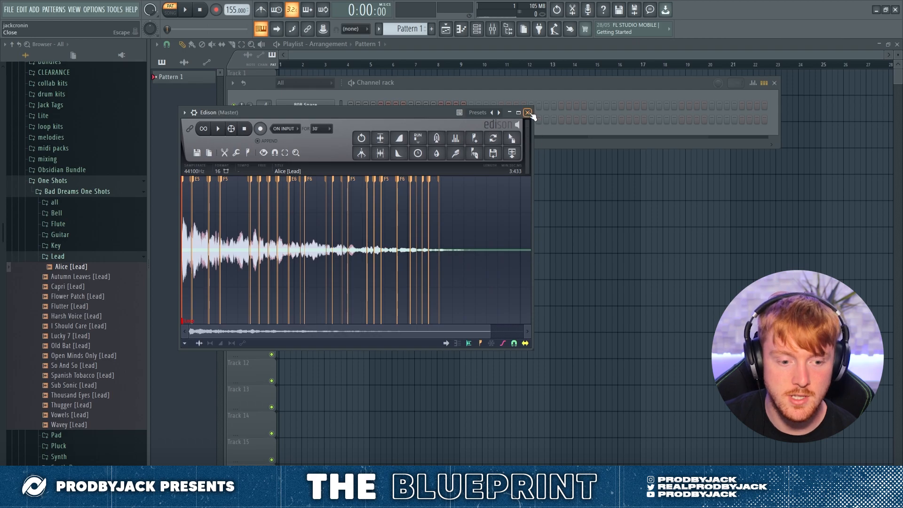
{"action": "left_click", "coordinate": [527, 112]}
{"action": "left_click", "coordinate": [211, 129]}
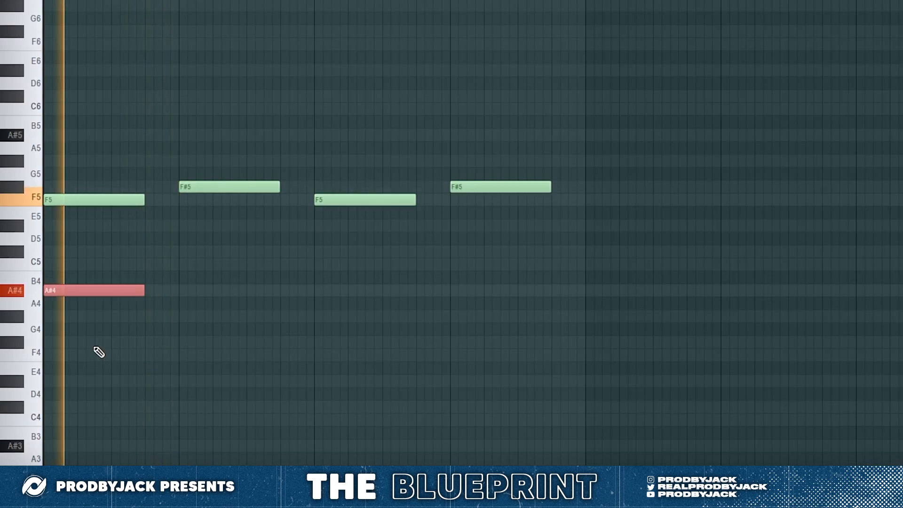
Step: Add another A#4 note at the start of the third bar and remove the C#5 note late in the fourth bar
{"action": "left_click", "coordinate": [193, 290]}
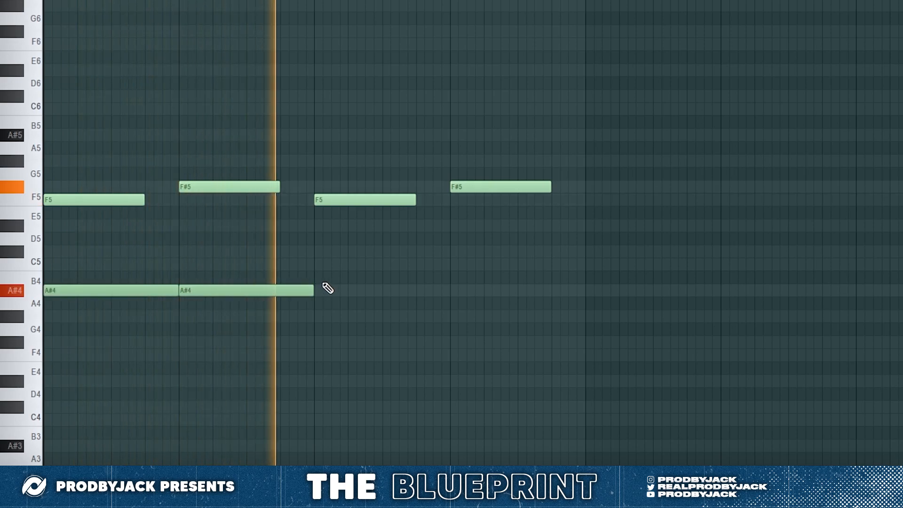
{"action": "left_click_drag", "start_coordinate": [221, 292], "coordinate": [355, 292]}
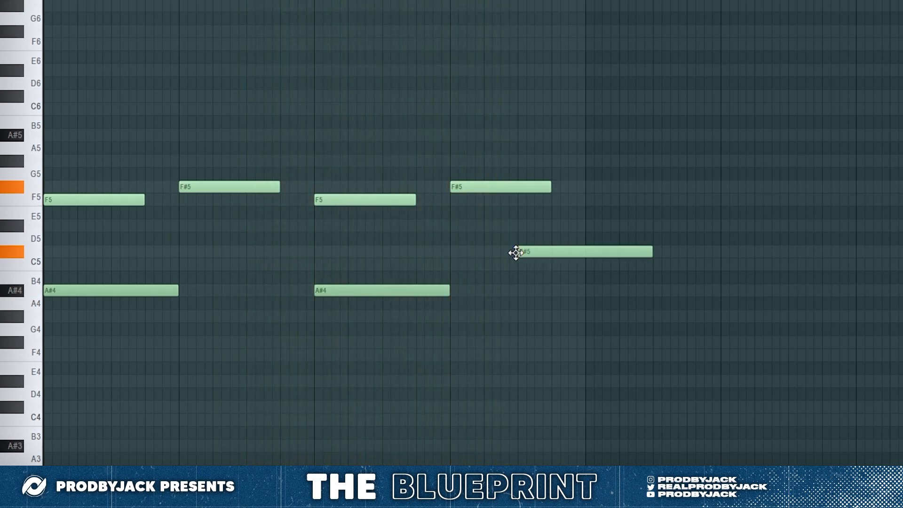
{"action": "left_click_drag", "start_coordinate": [648, 256], "coordinate": [587, 254]}
{"action": "right_click", "coordinate": [560, 256]}
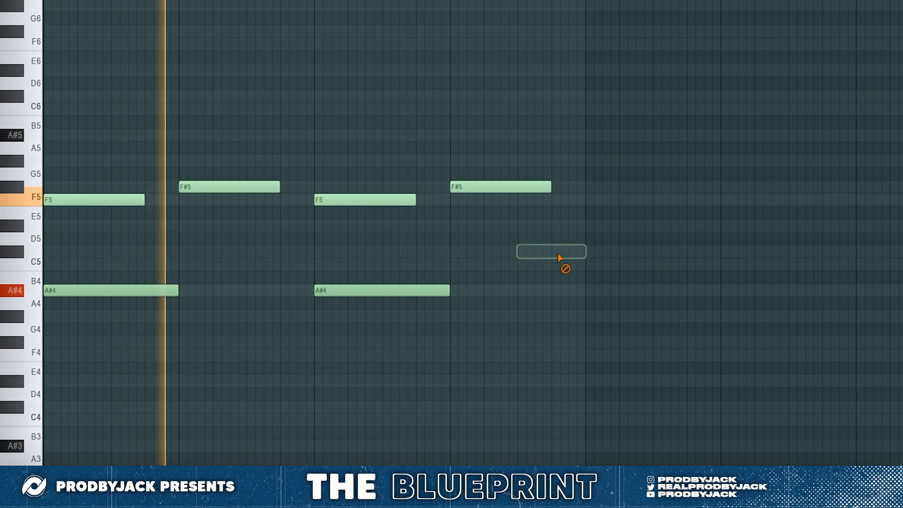
Step: Duplicate the four-bar melody so it also fills bars five to eight
{"action": "key", "text": "ctrl+b"}
{"action": "scroll", "coordinate": [504, 263], "scroll_direction": "down", "scroll_amount": 2}
{"action": "left_click_drag", "start_coordinate": [418, 196], "coordinate": [442, 196]}
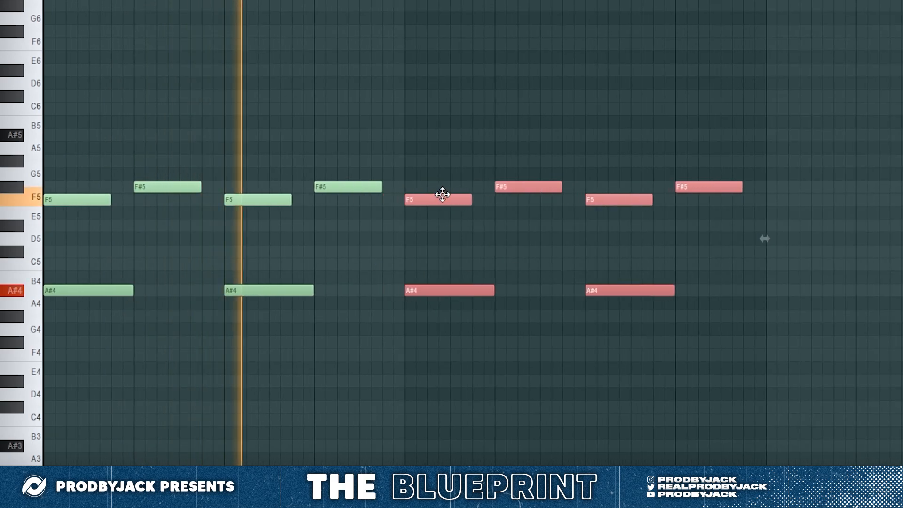
Step: Lower the final F#5 note to C#5 and add a short C5 note right after it
{"action": "left_click", "coordinate": [784, 257], "text": "ctrl"}
{"action": "left_click_drag", "start_coordinate": [698, 188], "coordinate": [699, 252]}
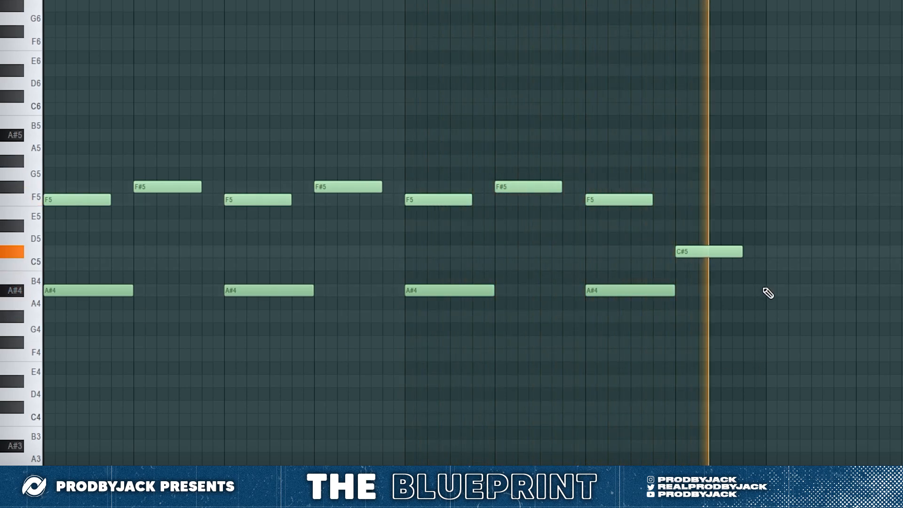
{"action": "left_click", "coordinate": [745, 264]}
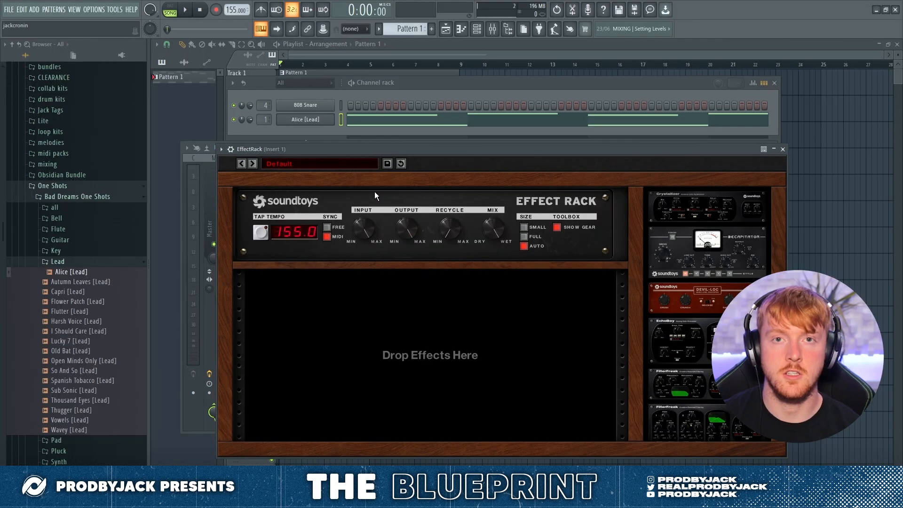
Step: Load the Big Wide Doubler chorus preset in the Effect Rack on Insert 1 and audition it with playback
{"action": "left_click", "coordinate": [291, 164]}
{"action": "mouse_move", "coordinate": [291, 171]}
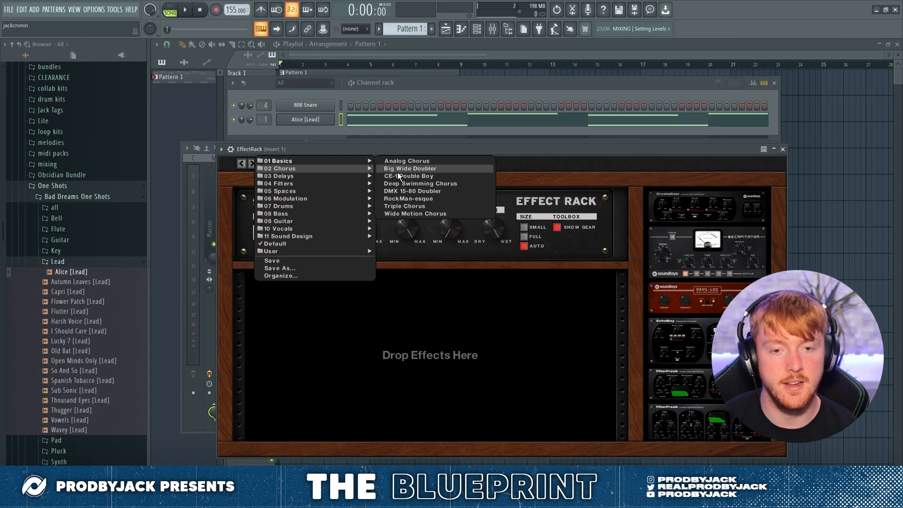
{"action": "left_click", "coordinate": [414, 170]}
{"action": "left_click", "coordinate": [185, 10]}
{"action": "left_click_drag", "start_coordinate": [634, 148], "coordinate": [619, 106]}
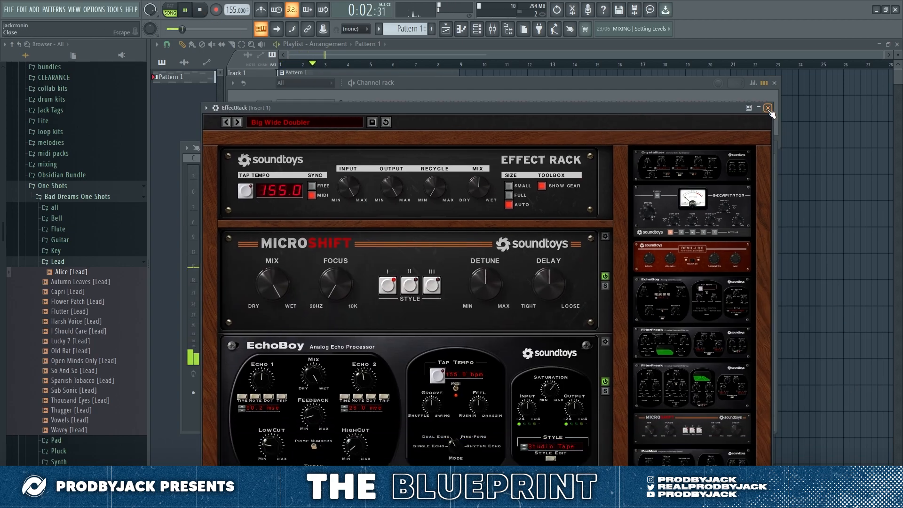
{"action": "left_click", "coordinate": [767, 108]}
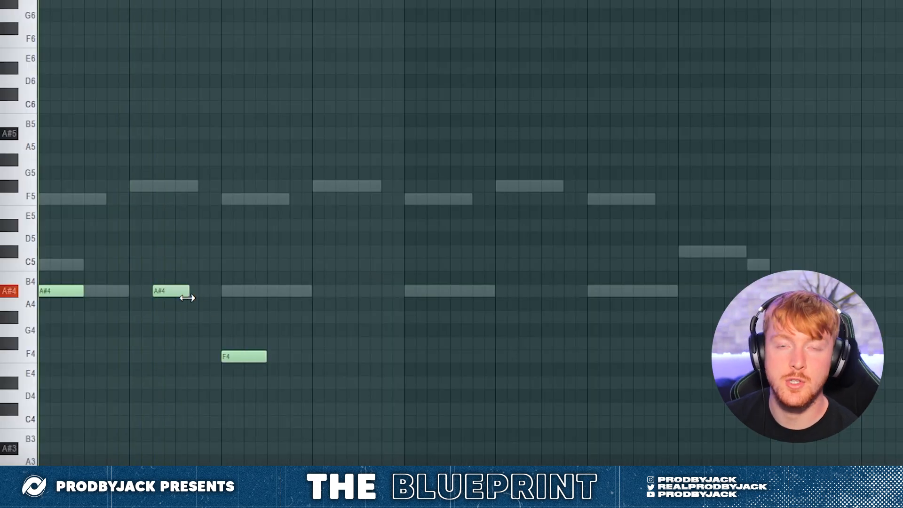
Step: Move the F4 note in the third bar up to A#4 and add A#4 notes in bars two, four and five
{"action": "left_click", "coordinate": [199, 290]}
{"action": "left_click_drag", "start_coordinate": [233, 353], "coordinate": [238, 286]}
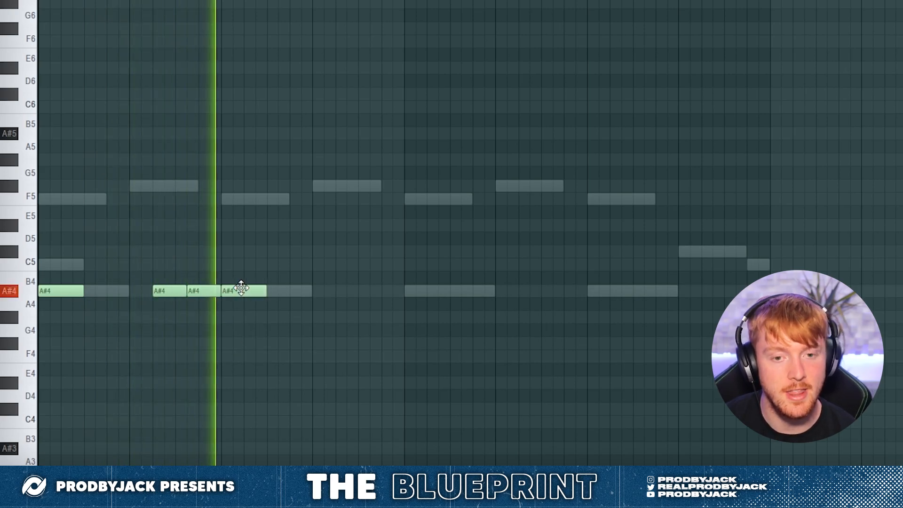
{"action": "left_click", "coordinate": [348, 291]}
{"action": "left_click", "coordinate": [408, 291]}
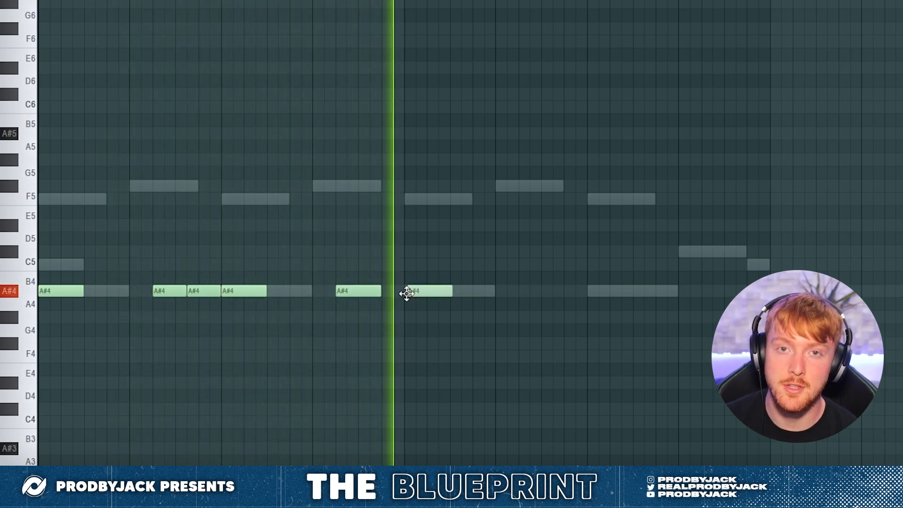
Step: Continue the A#4 line with two adjoining notes in the sixth bar and one at the start of the seventh bar
{"action": "left_click", "coordinate": [519, 292]}
{"action": "left_click_drag", "start_coordinate": [563, 294], "coordinate": [550, 296]}
{"action": "left_click", "coordinate": [555, 292]}
{"action": "left_click", "coordinate": [590, 293]}
{"action": "left_click_drag", "start_coordinate": [621, 293], "coordinate": [631, 294]}
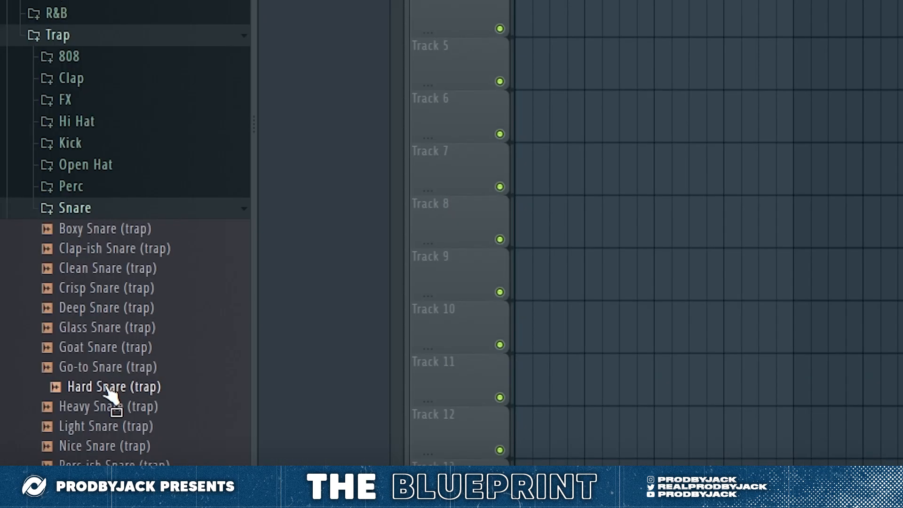
Step: Load the Hard Snare (trap) sample on mixer track 4 and place a hit on the ninth step of every bar
{"action": "left_click_drag", "start_coordinate": [632, 8], "coordinate": [298, 175]}
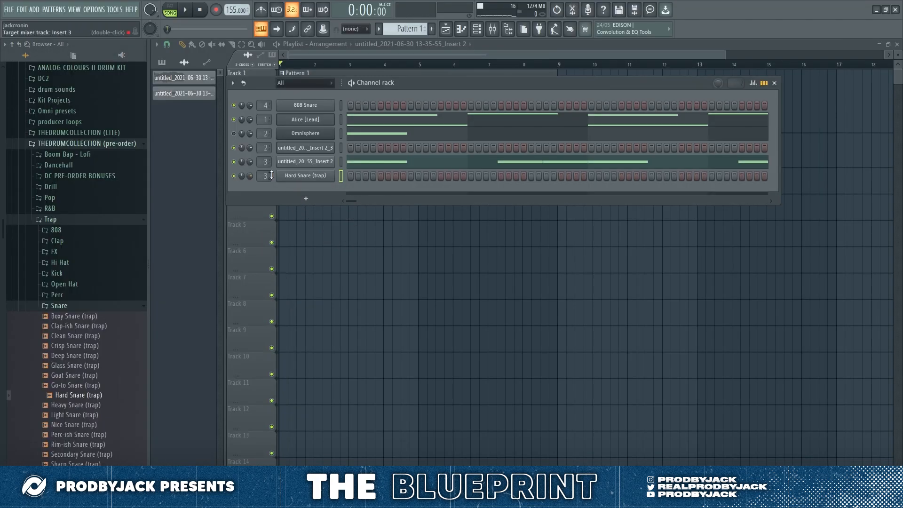
{"action": "left_click", "coordinate": [410, 176]}
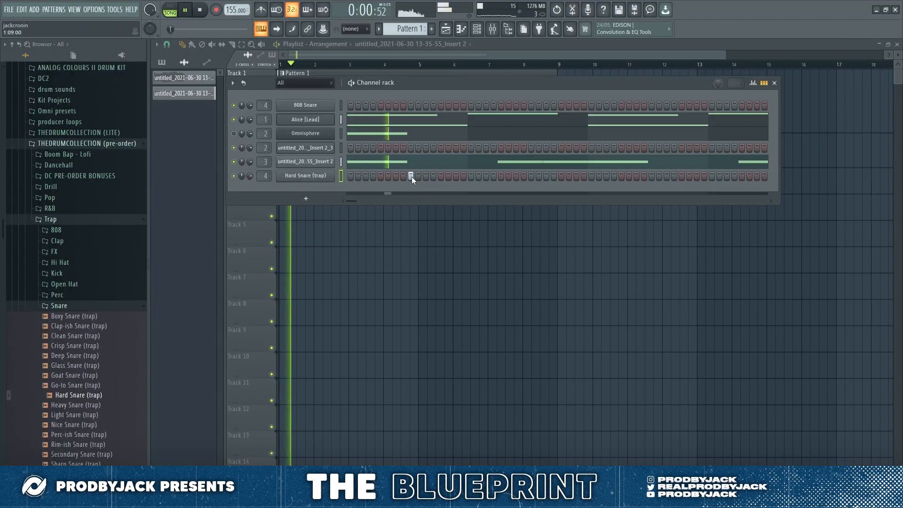
{"action": "left_click_drag", "start_coordinate": [353, 201], "coordinate": [434, 193]}
{"action": "left_click", "coordinate": [629, 176]}
{"action": "left_click", "coordinate": [508, 177]}
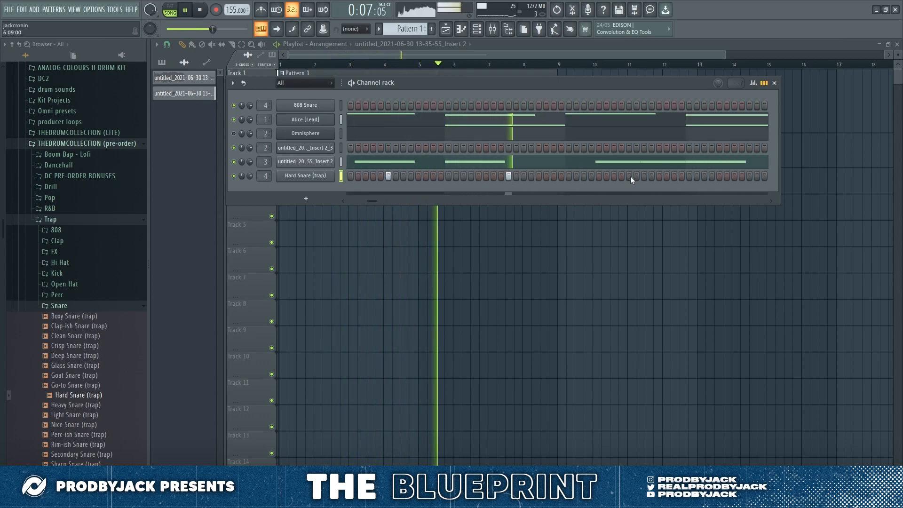
{"action": "left_click_drag", "start_coordinate": [374, 201], "coordinate": [386, 200]}
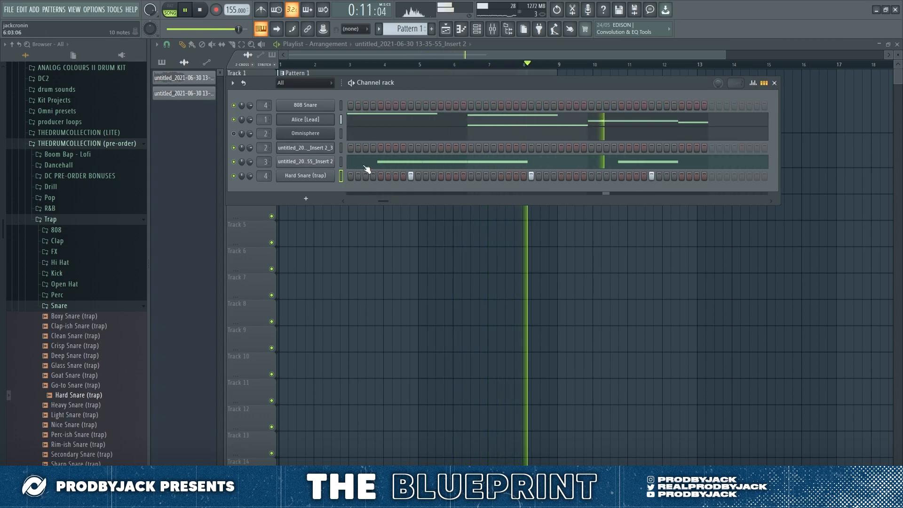
Step: Preview the trap hi-hat samples and add Classic Hi Hat (trap) to the channel rack
{"action": "right_click", "coordinate": [330, 163]}
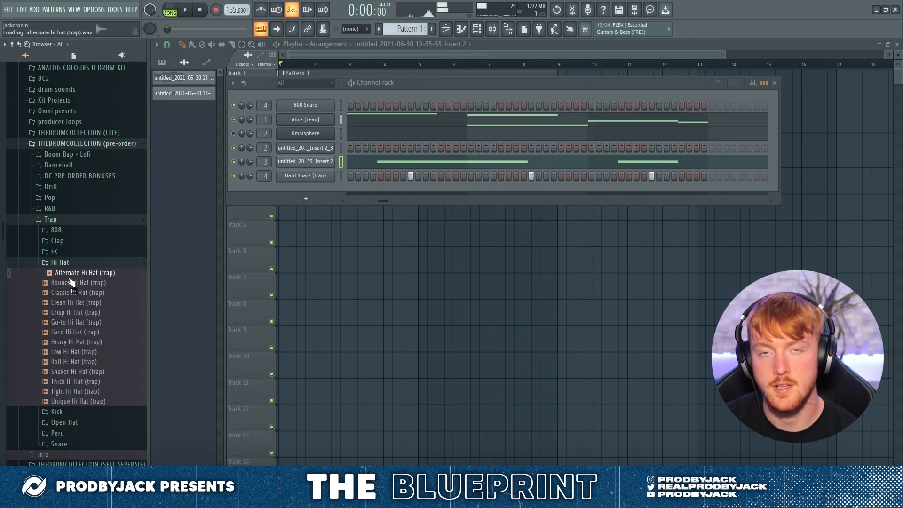
{"action": "left_click", "coordinate": [71, 283]}
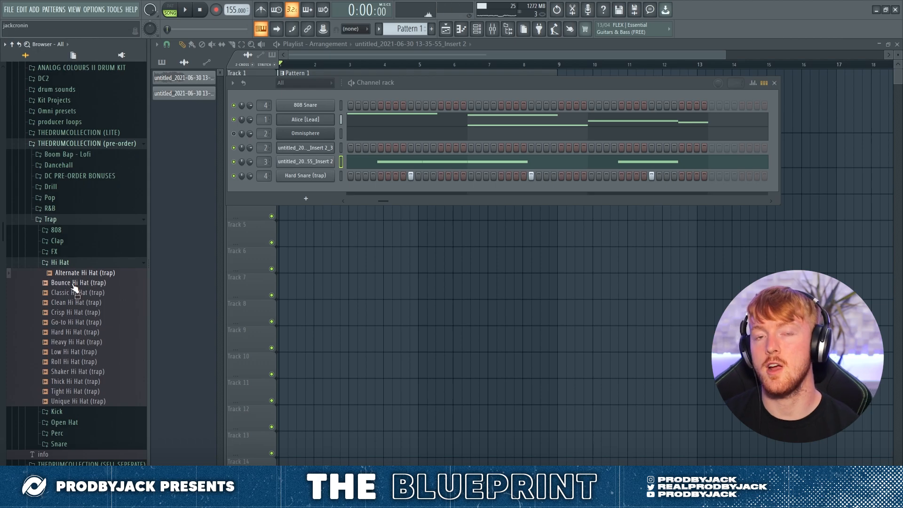
{"action": "left_click", "coordinate": [73, 293]}
{"action": "left_click_drag", "start_coordinate": [75, 293], "coordinate": [312, 190]}
Step: Load HH Midi 23 (Fast and Crazy) from the Ammo Vol 1 MIDI pack onto the Classic Hi Hat (trap) channel
{"action": "scroll", "coordinate": [61, 89], "scroll_direction": "up", "scroll_amount": 10}
{"action": "left_click", "coordinate": [53, 78]}
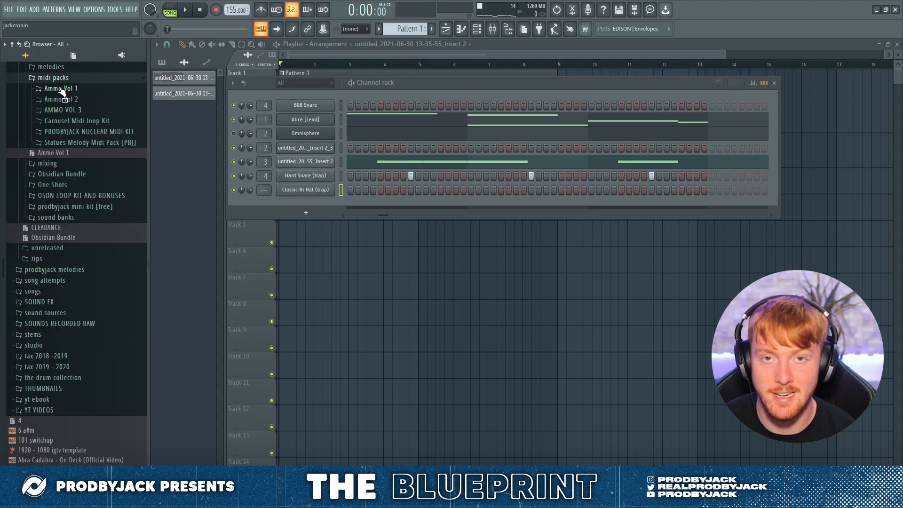
{"action": "left_click", "coordinate": [61, 88]}
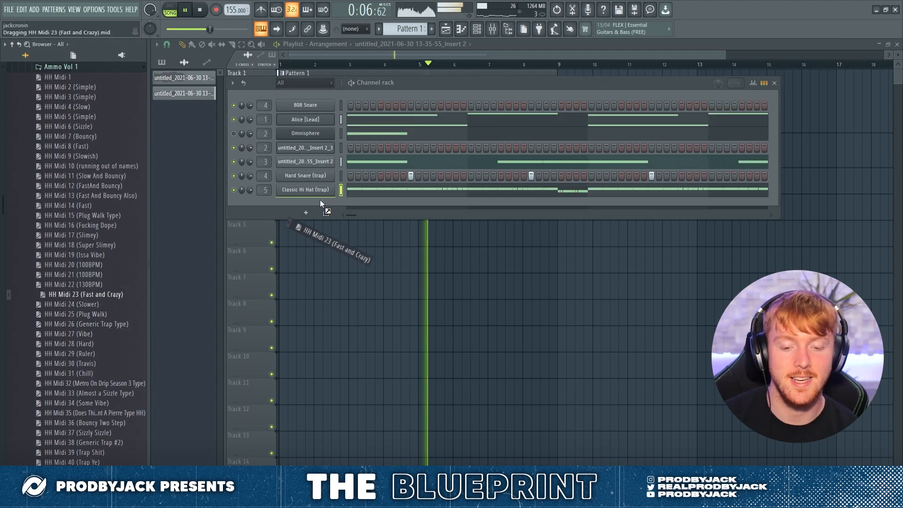
{"action": "left_click_drag", "start_coordinate": [323, 201], "coordinate": [252, 226]}
{"action": "scroll", "coordinate": [114, 335], "scroll_direction": "down", "scroll_amount": 1}
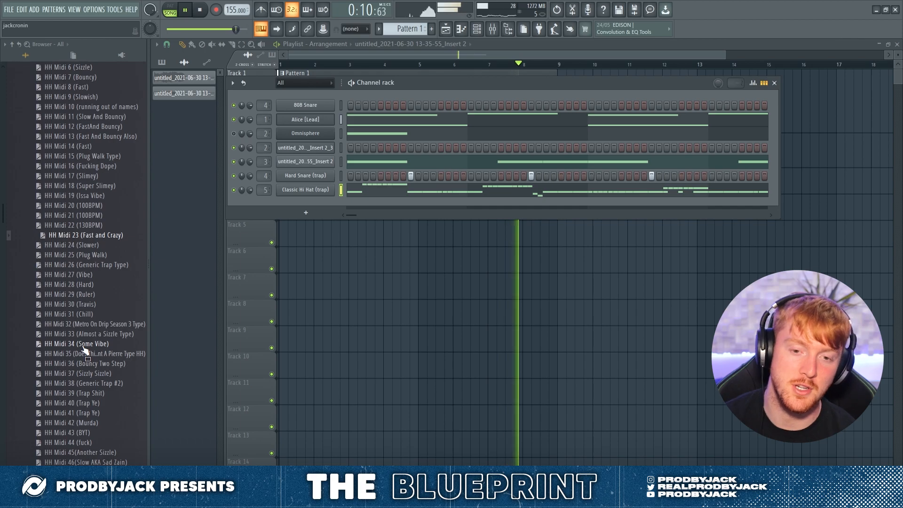
Step: Replace bars five to eight of the hi-hat pattern with a copy of its first four bars
{"action": "right_click", "coordinate": [337, 189]}
{"action": "left_click", "coordinate": [345, 190]}
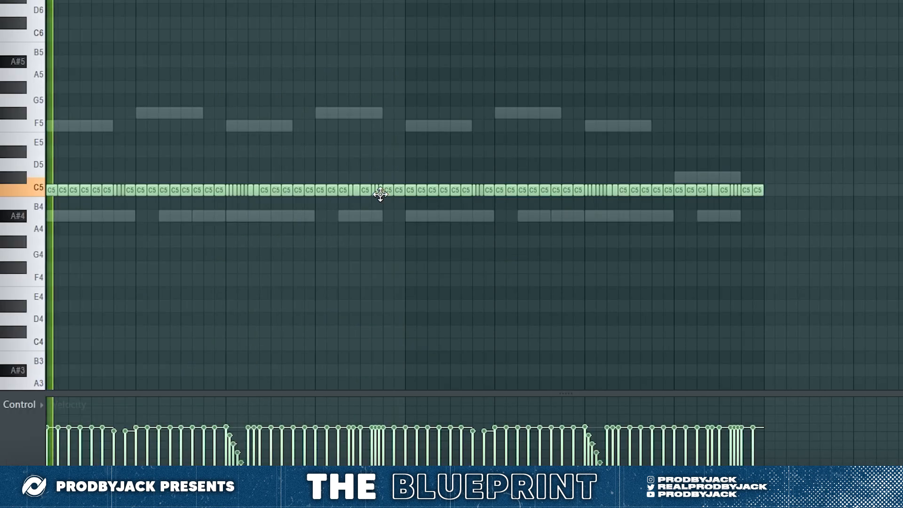
{"action": "left_click_drag", "start_coordinate": [835, 162], "coordinate": [404, 221]}
{"action": "key", "text": "Delete"}
{"action": "key", "text": "ctrl+b"}
{"action": "key", "text": "ctrl+d"}
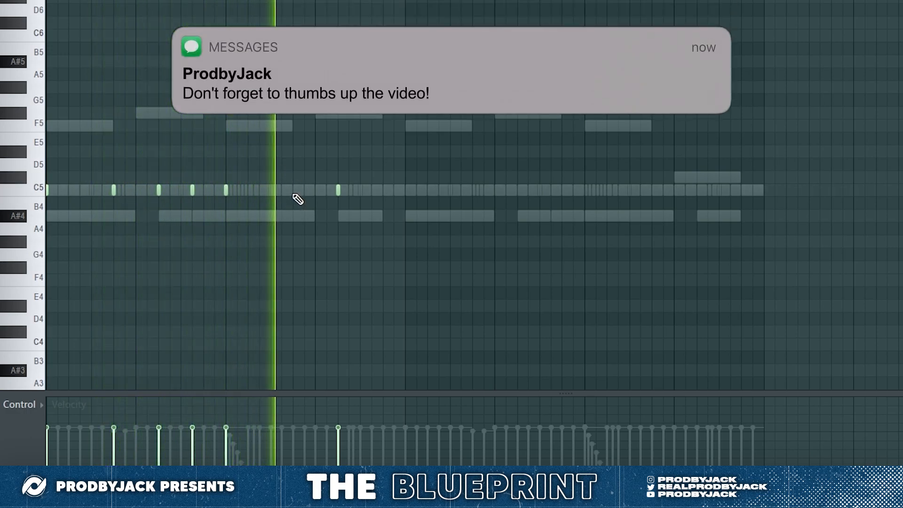
Step: Add a short C5 drum hit at the start of the fifth bar
{"action": "left_click_drag", "start_coordinate": [373, 192], "coordinate": [370, 192]}
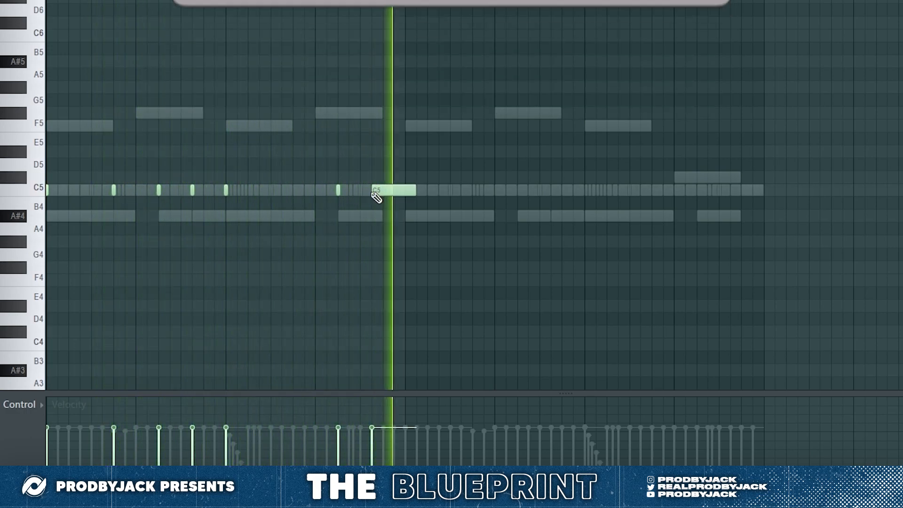
{"action": "left_click", "coordinate": [406, 194]}
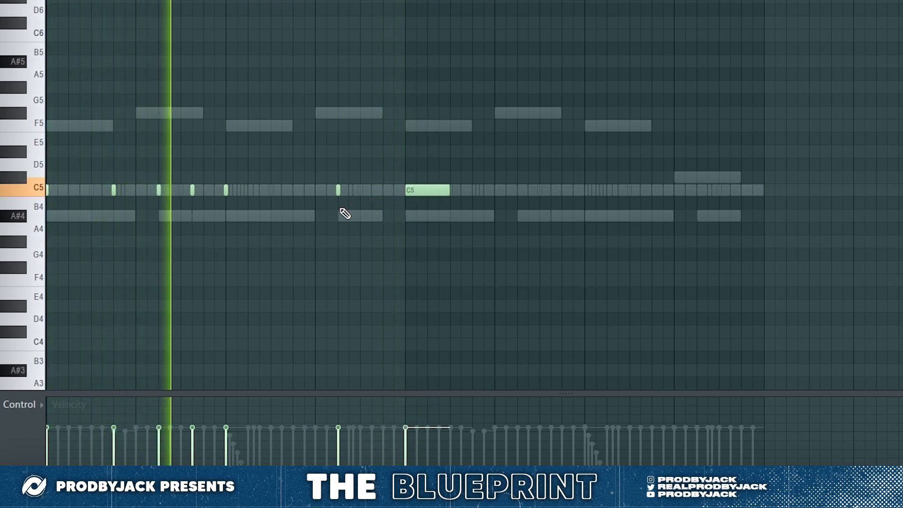
{"action": "right_click", "coordinate": [435, 191]}
{"action": "key", "text": "ctrl+l"}
{"action": "left_click", "coordinate": [405, 190]}
Step: Lower the volume of Insert 3 slightly in the mixer
{"action": "key", "text": "F9"}
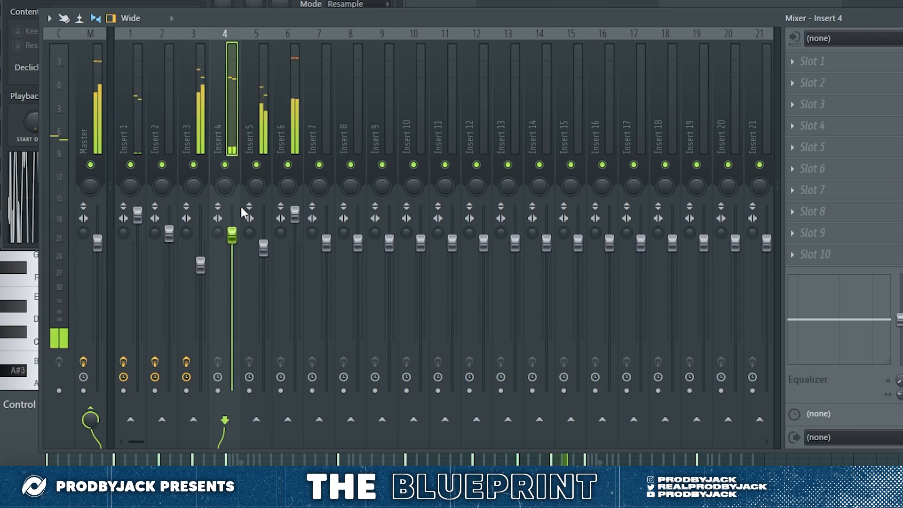
{"action": "left_click", "coordinate": [194, 141]}
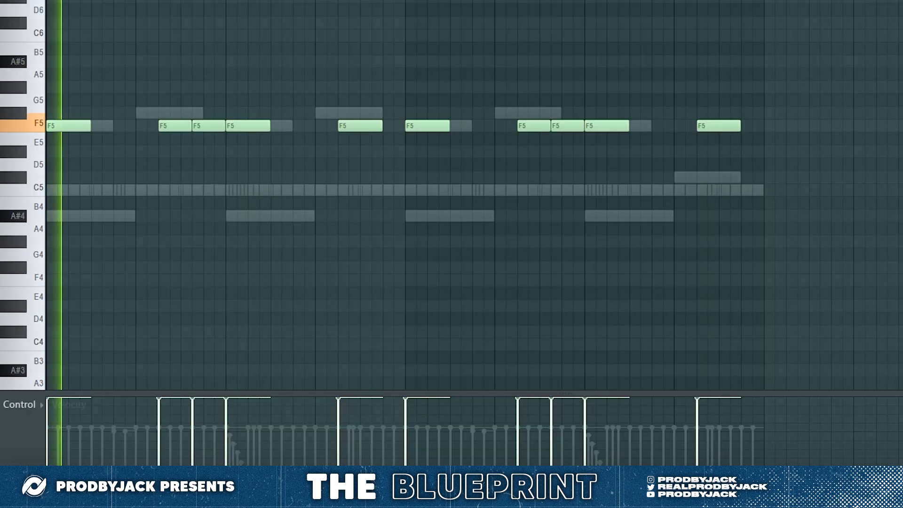
Step: Raise the two F5 notes in the second bar and the F5 note in the fourth bar to F#5
{"action": "left_click_drag", "start_coordinate": [207, 94], "coordinate": [177, 131]}
{"action": "key", "text": "shift+Up"}
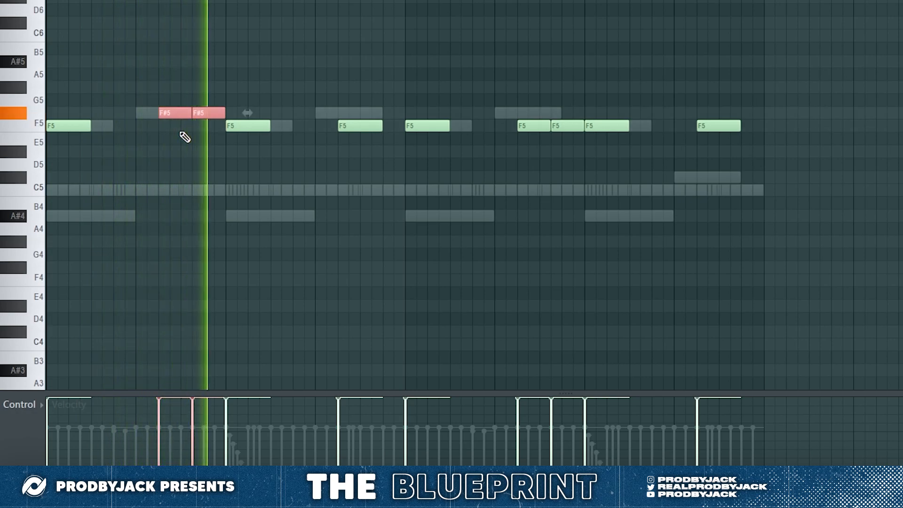
{"action": "left_click", "coordinate": [260, 192], "text": "ctrl"}
{"action": "left_click", "coordinate": [370, 126], "text": "ctrl"}
{"action": "key", "text": "shift+Up"}
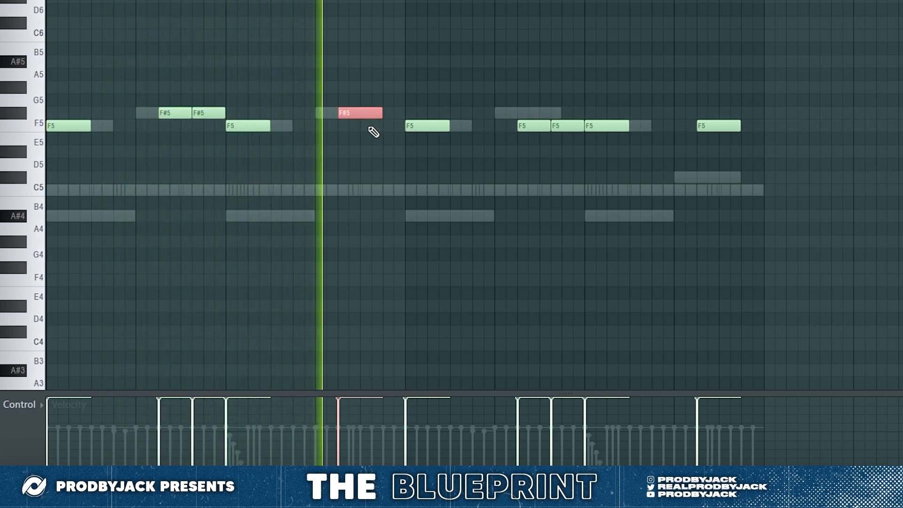
{"action": "key", "text": "ctrl+d"}
Step: Raise the two adjoining F5 notes in the sixth bar to F#5
{"action": "left_click_drag", "start_coordinate": [534, 116], "coordinate": [570, 146]}
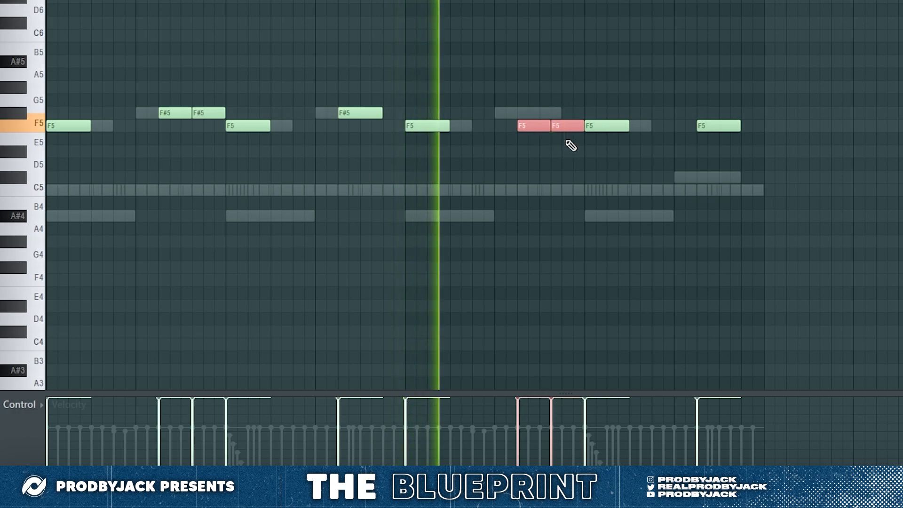
{"action": "key", "text": "shift+Up"}
{"action": "key", "text": "ctrl+d"}
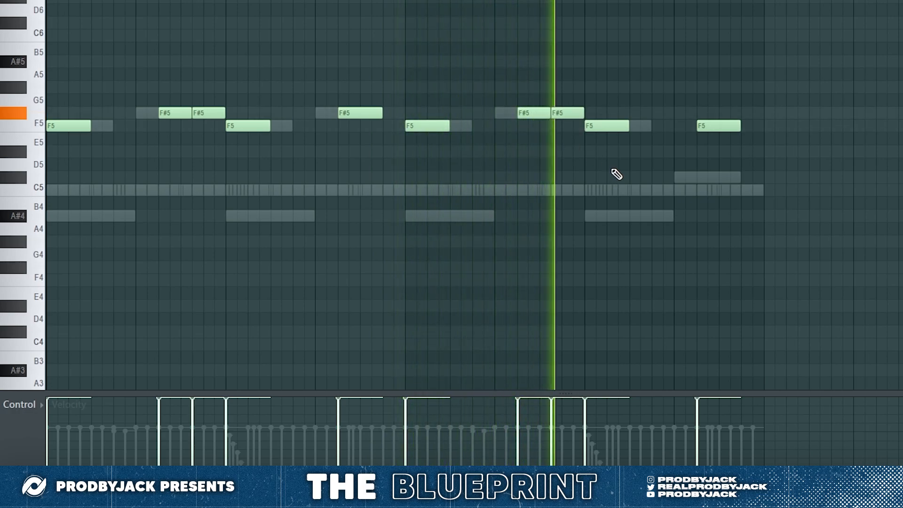
Step: Lower the pitch of the F5 note in the eighth bar to follow the melody's last phrase
{"action": "left_click", "coordinate": [737, 123], "text": "ctrl"}
{"action": "key", "text": "shift+Down"}
{"action": "key", "text": "shift+Down"}
{"action": "key", "text": "shift+Down"}
{"action": "key", "text": "shift+Down"}
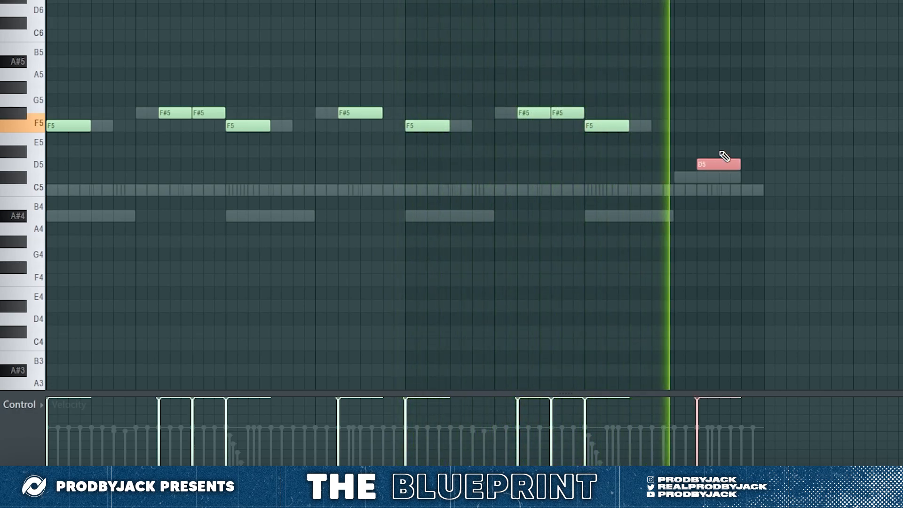
{"action": "key", "text": "shift+Up"}
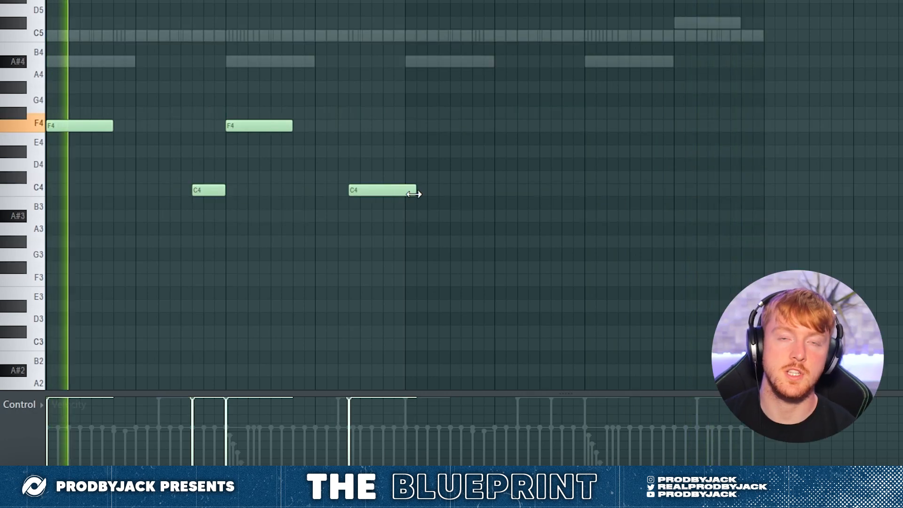
{"action": "mouse_move", "coordinate": [417, 191]}
{"action": "left_mouse_down"}
{"action": "mouse_move", "coordinate": [334, 196]}
{"action": "mouse_move", "coordinate": [403, 196]}
{"action": "left_mouse_up"}
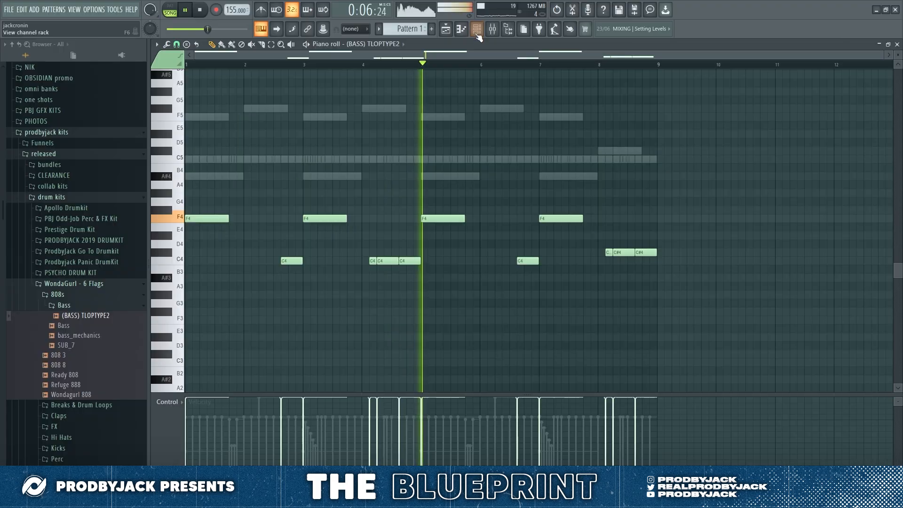
Step: Show the channel rack and the mixer while the beat plays
{"action": "left_click", "coordinate": [477, 30]}
{"action": "left_click", "coordinate": [492, 30]}
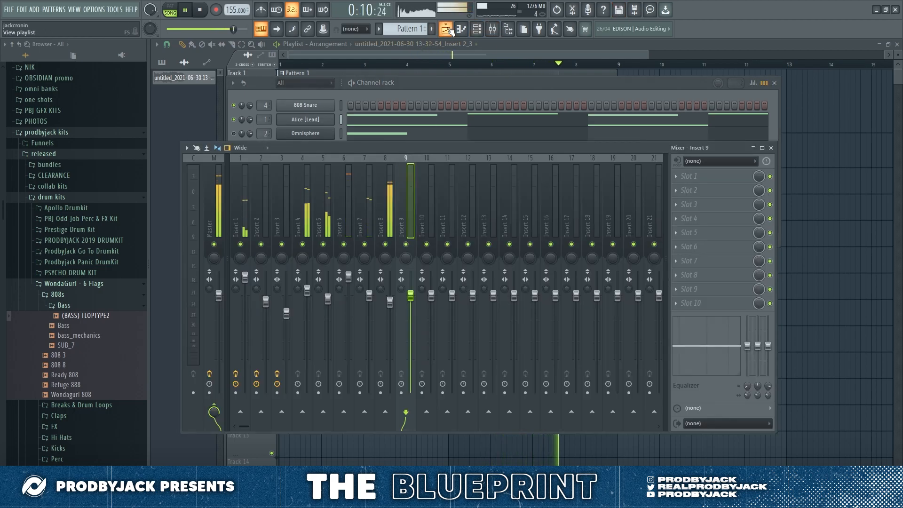
Step: Show the full length of the Pattern 1 clip in the playlist with the channel rack and mixer closed
{"action": "left_click", "coordinate": [470, 28]}
{"action": "scroll", "coordinate": [451, 160], "scroll_direction": "down", "scroll_amount": 2}
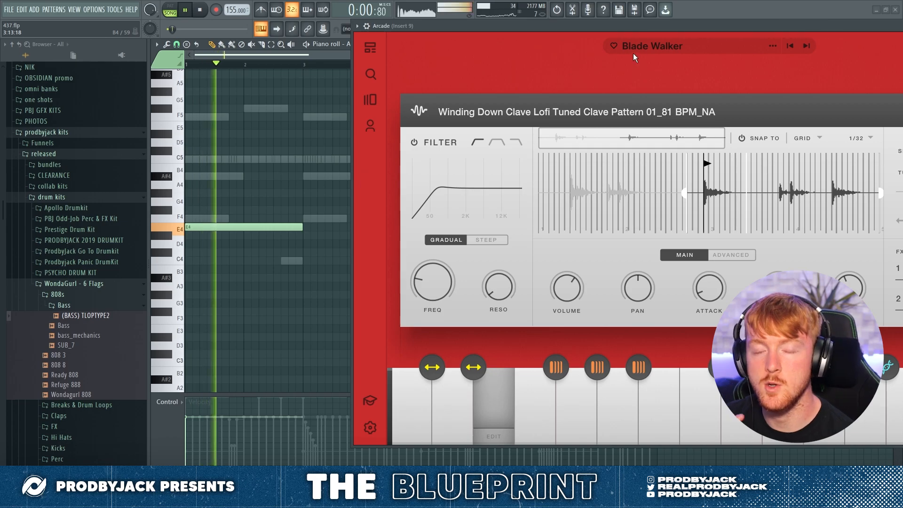
{"action": "left_click_drag", "start_coordinate": [654, 26], "coordinate": [492, 35]}
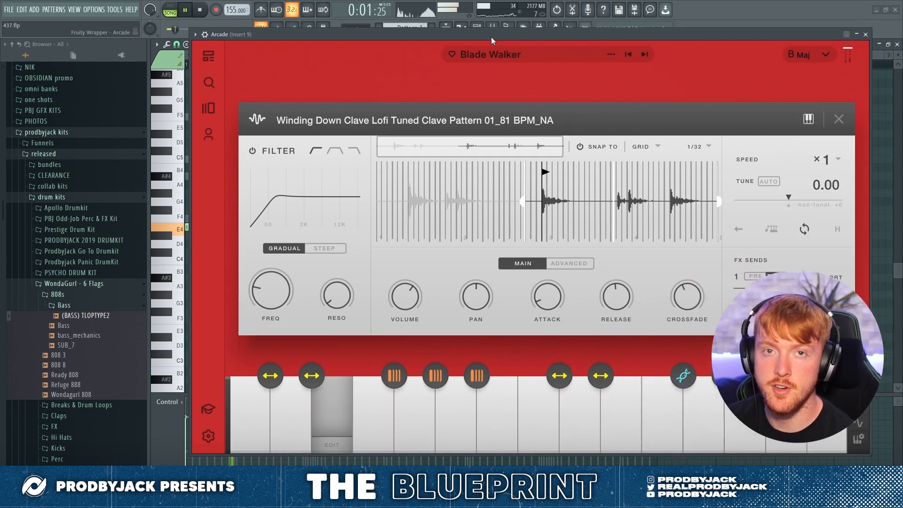
Step: Duplicate the two-bar Arcade notes three times to fill eight bars, and set Insert 9's volume to 89% (-2.6 dB)
{"action": "left_click", "coordinate": [865, 35]}
{"action": "key", "text": "ctrl+b"}
{"action": "key", "text": "ctrl+b"}
{"action": "key", "text": "ctrl+b"}
{"action": "left_click", "coordinate": [492, 30]}
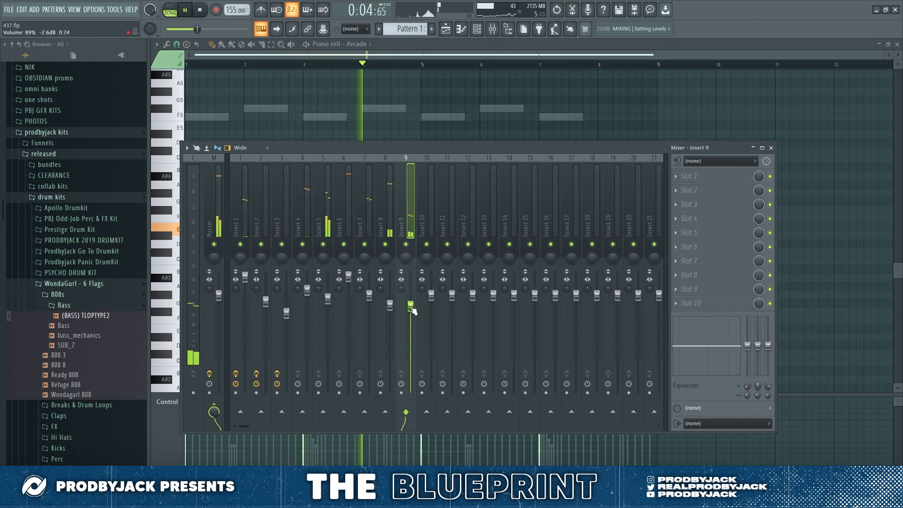
{"action": "key", "text": "F6"}
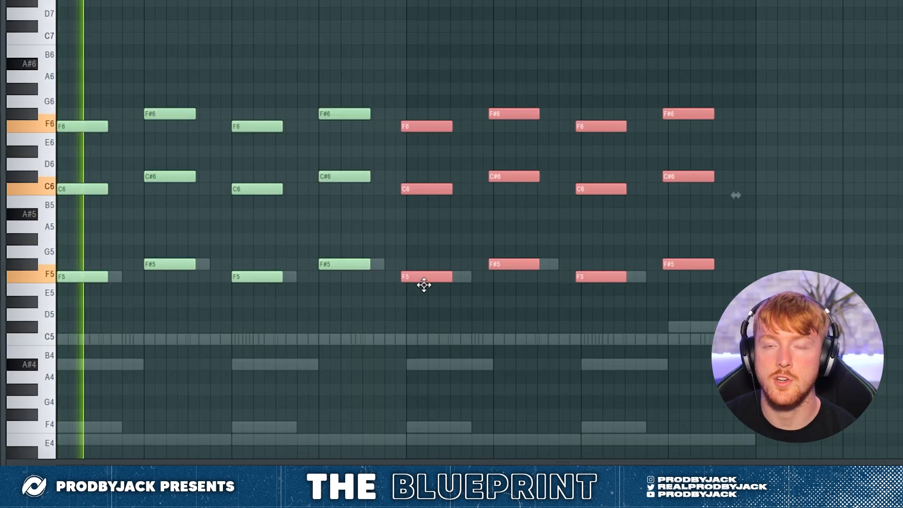
Step: Line up the copied four-bar chord sequence with the start of bar five and deselect the notes
{"action": "key", "text": "ctrl+d"}
{"action": "scroll", "coordinate": [434, 313], "scroll_direction": "up", "scroll_amount": 3}
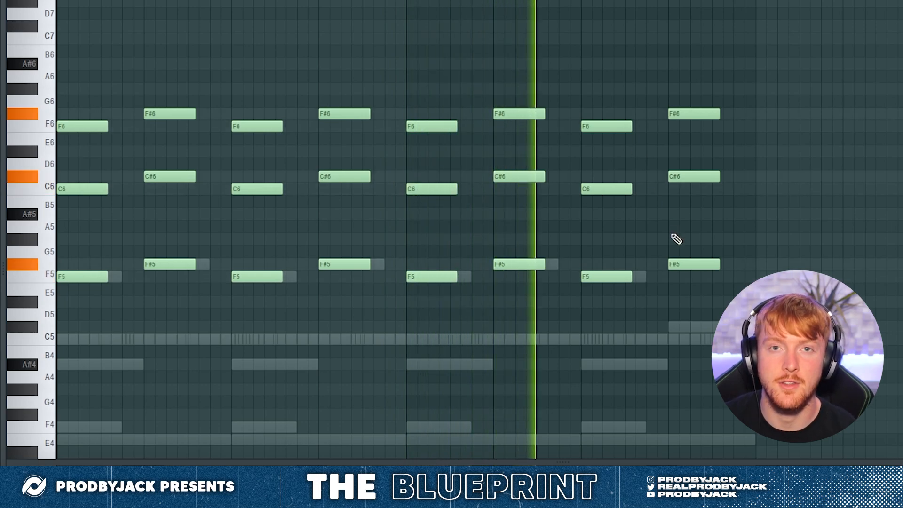
{"action": "scroll", "coordinate": [675, 249], "scroll_direction": "down", "scroll_amount": 3}
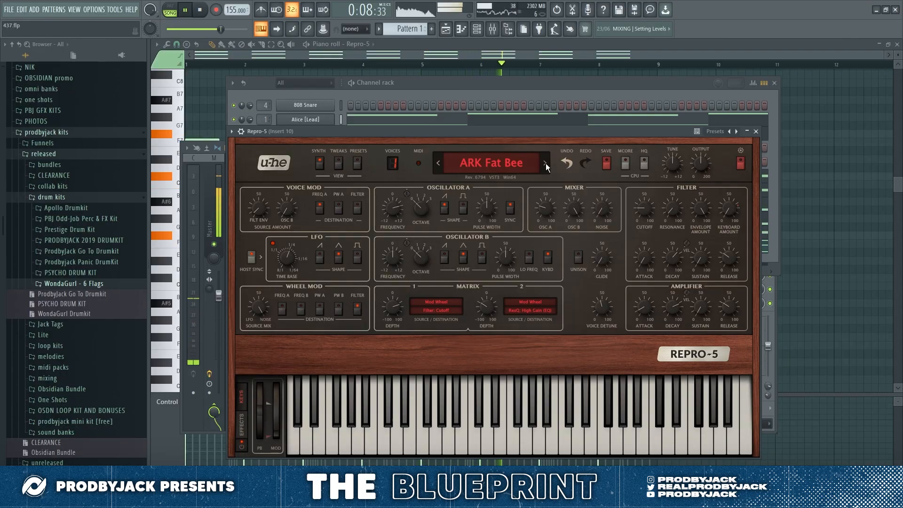
Step: Close the Repro-5 synth, unsolo Insert 10 and load the Color Vocal Chain preset in its EffectRack
{"action": "left_click", "coordinate": [756, 131]}
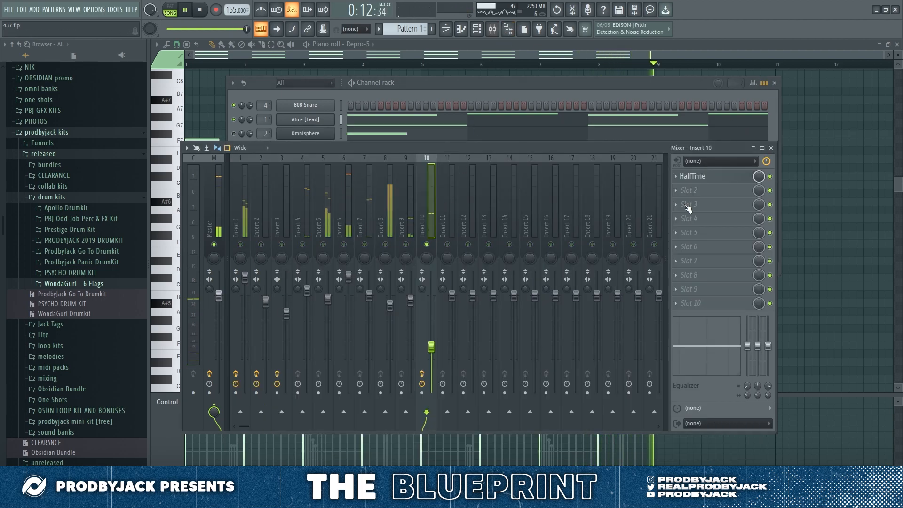
{"action": "right_click", "coordinate": [427, 245]}
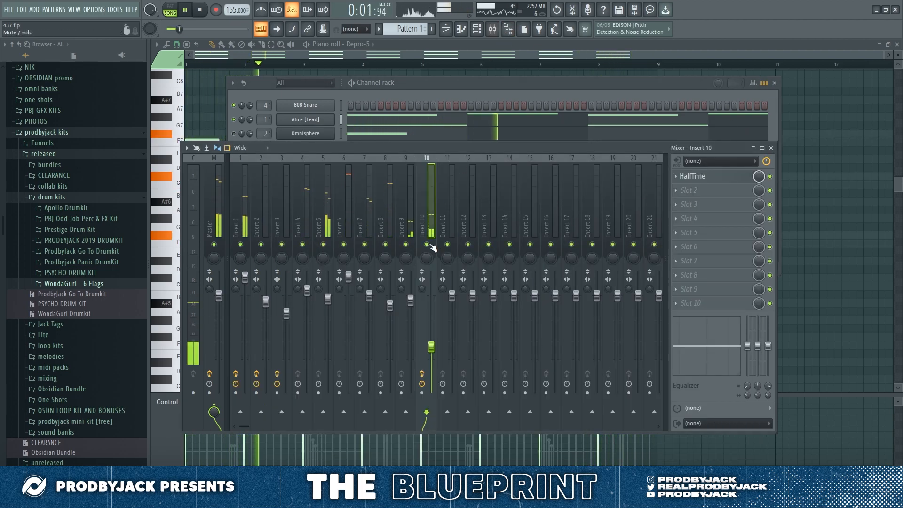
{"action": "left_click", "coordinate": [212, 99]}
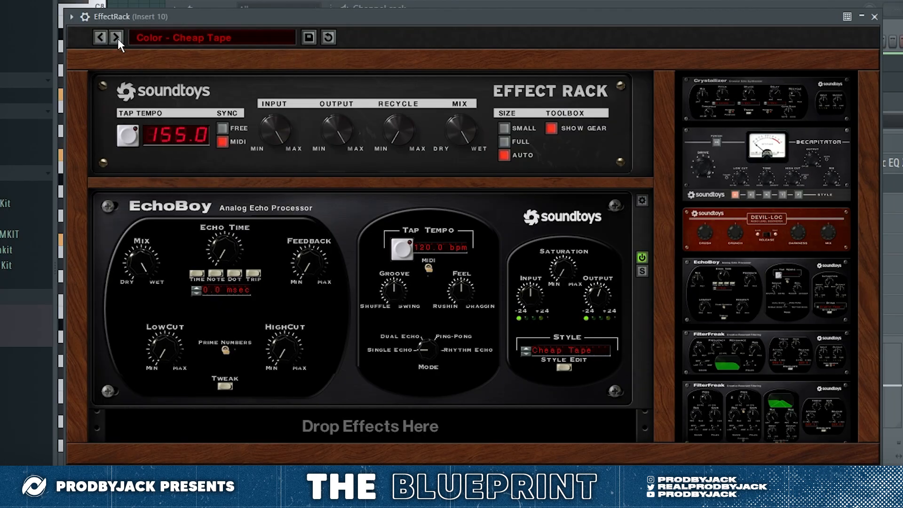
{"action": "left_click", "coordinate": [116, 37]}
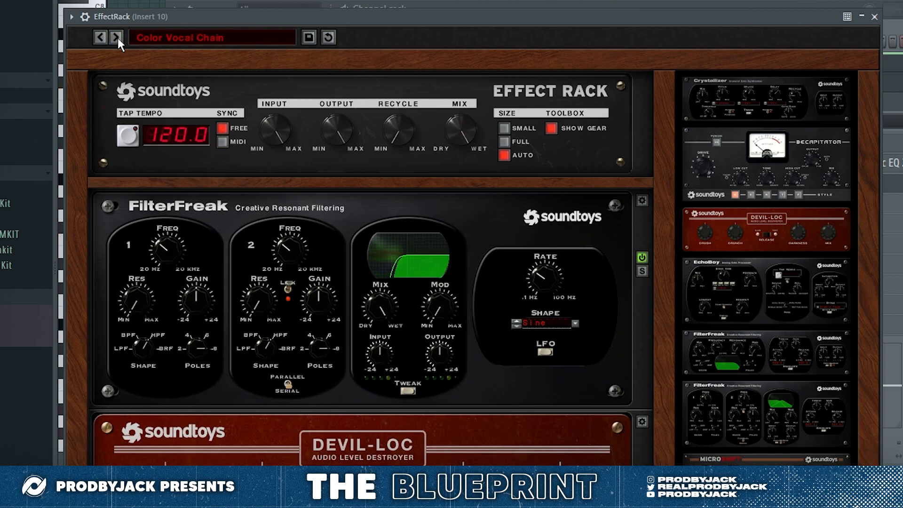
{"action": "left_click", "coordinate": [874, 17]}
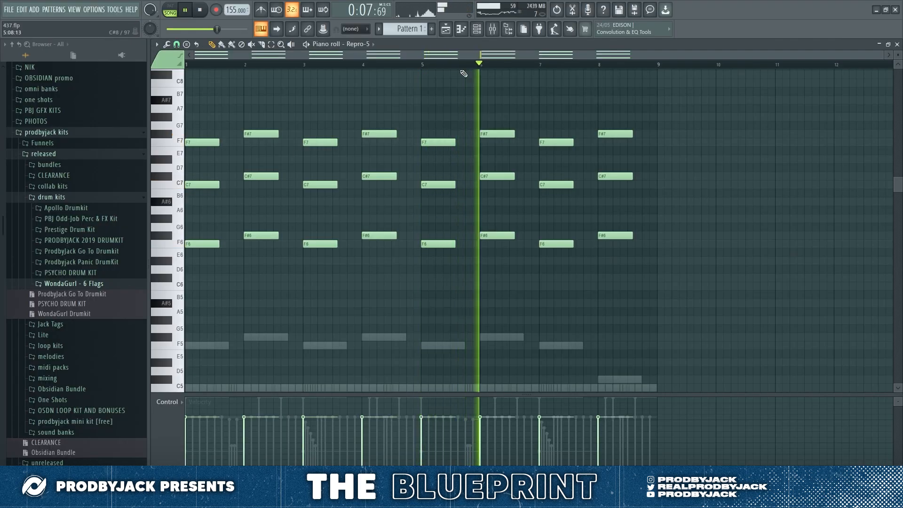
Step: Close the mixer and bring up the playlist while the beat plays
{"action": "key", "text": "F9"}
{"action": "left_click", "coordinate": [771, 147]}
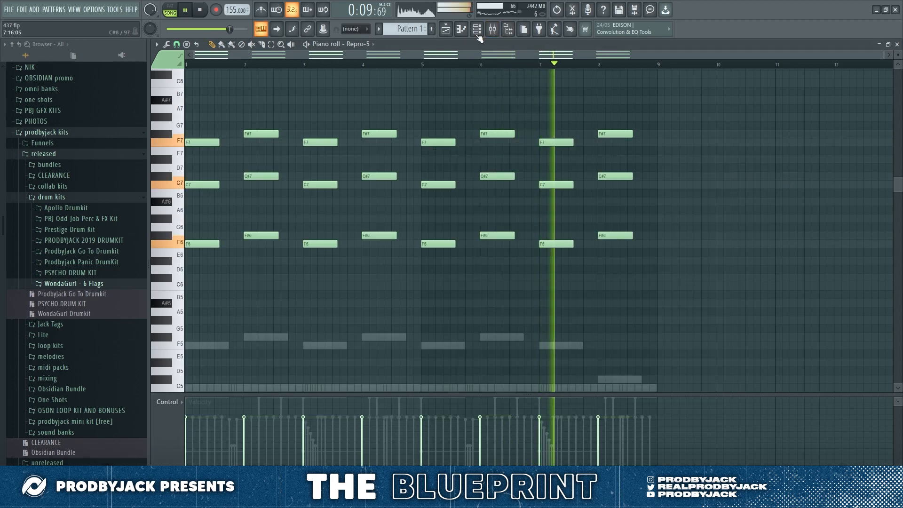
{"action": "left_click", "coordinate": [445, 29]}
{"action": "left_click", "coordinate": [484, 33]}
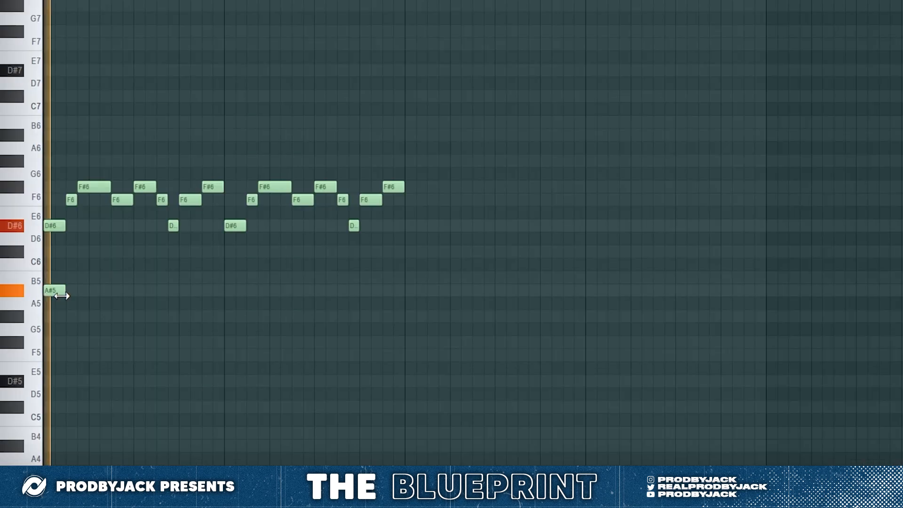
Step: Try a sustained low note on A#5 and G#5 beneath the opening of the Analog Lab V melody
{"action": "left_click_drag", "start_coordinate": [62, 296], "coordinate": [83, 294]}
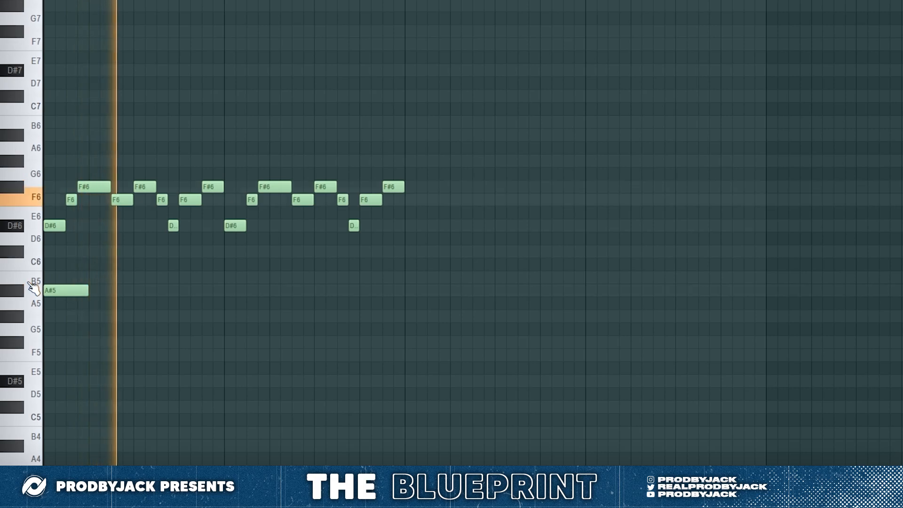
{"action": "right_click", "coordinate": [52, 290]}
{"action": "key", "text": "space"}
{"action": "key", "text": "space"}
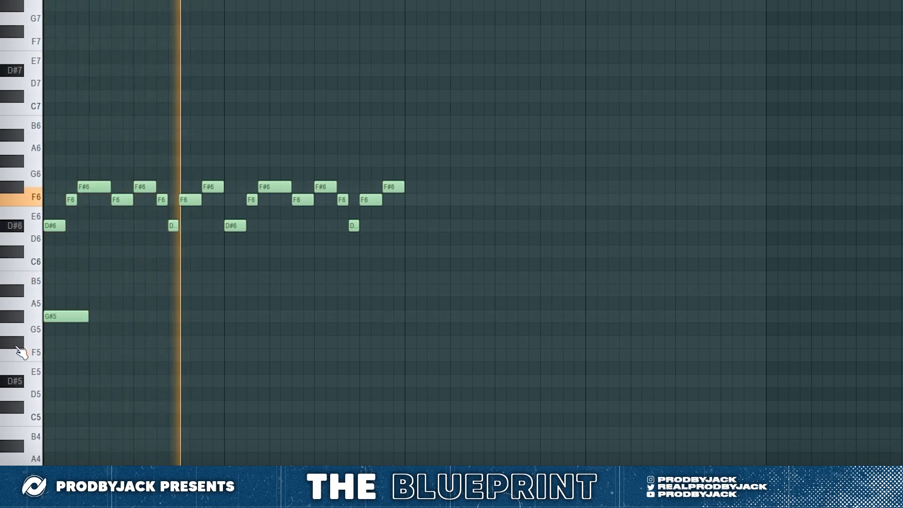
{"action": "key", "text": "space"}
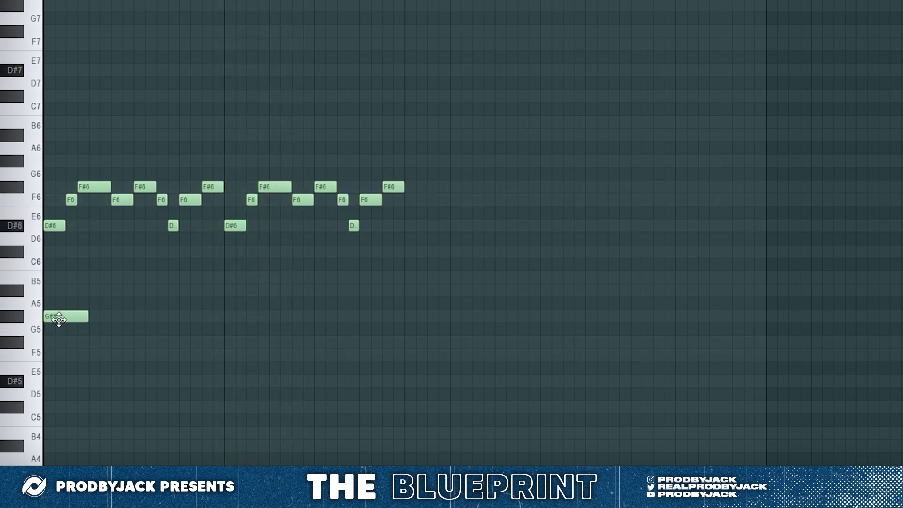
{"action": "key", "text": "space"}
{"action": "key", "text": "F6"}
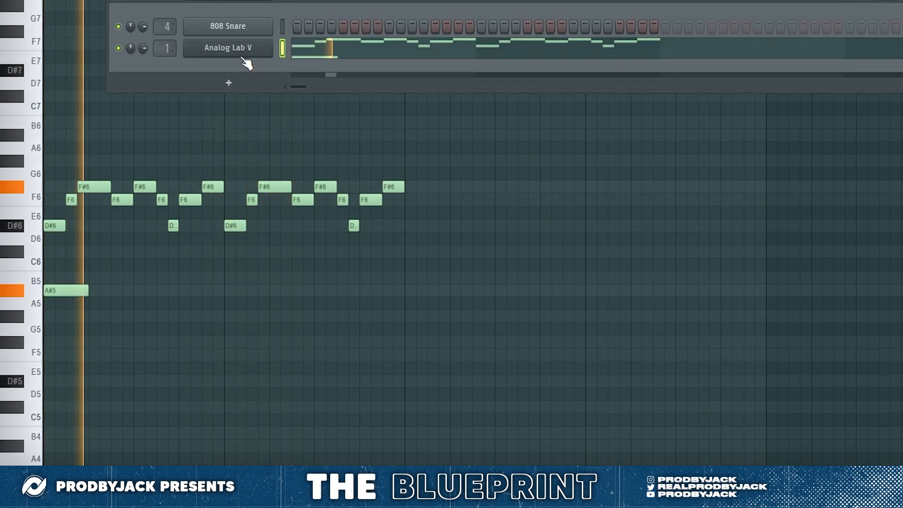
{"action": "key", "text": "F6"}
{"action": "right_click", "coordinate": [71, 290]}
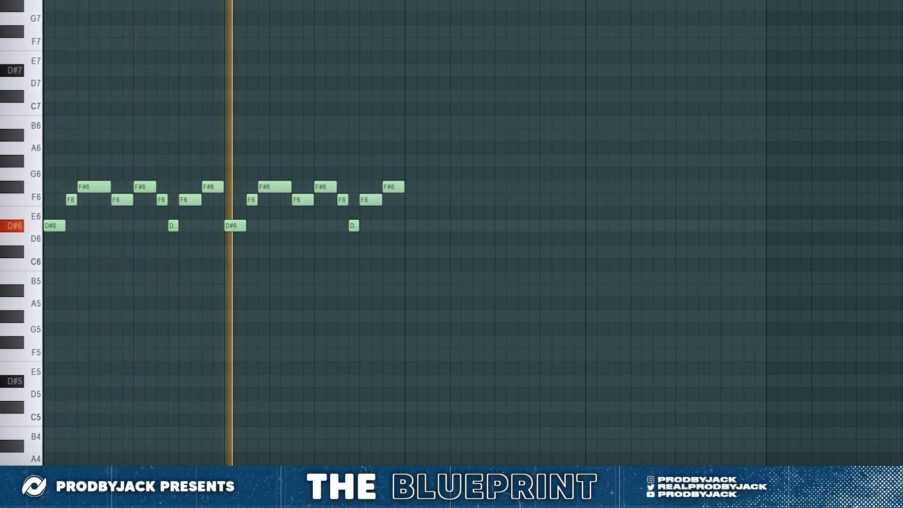
Step: Search the Analog Lab V presets for "poly" and load Poly Mogu 2
{"action": "key", "text": "F6"}
{"action": "left_click", "coordinate": [246, 44]}
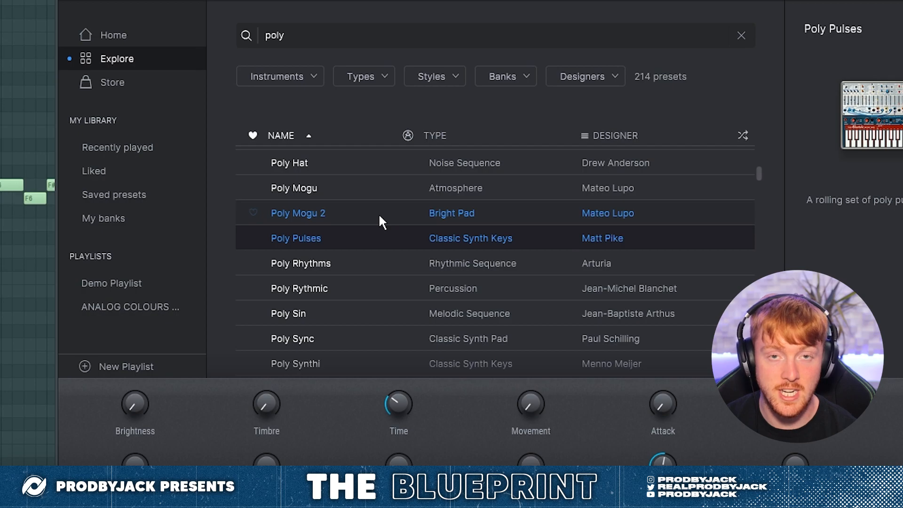
{"action": "left_click", "coordinate": [378, 213]}
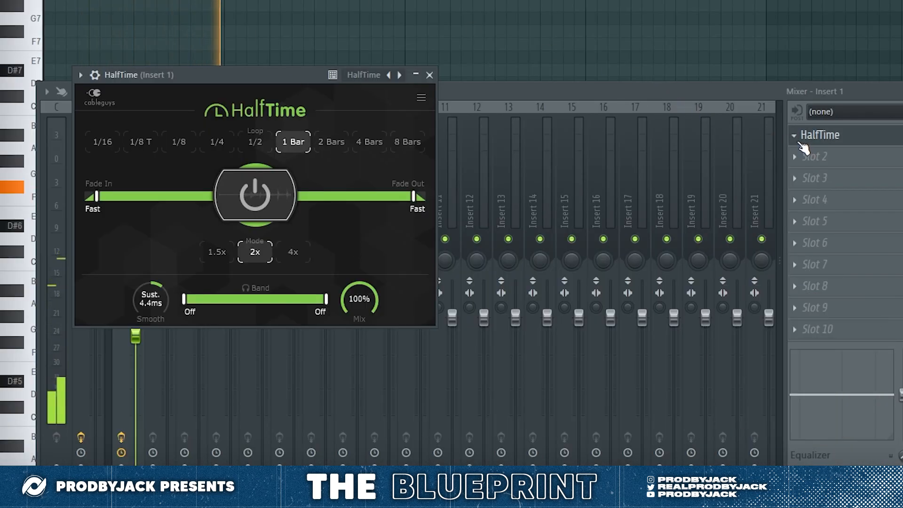
Step: Close Insert 1's HalfTime window and the mixer, and play the melody with the effect
{"action": "left_click", "coordinate": [429, 75]}
{"action": "key", "text": "F9"}
{"action": "key", "text": "space"}
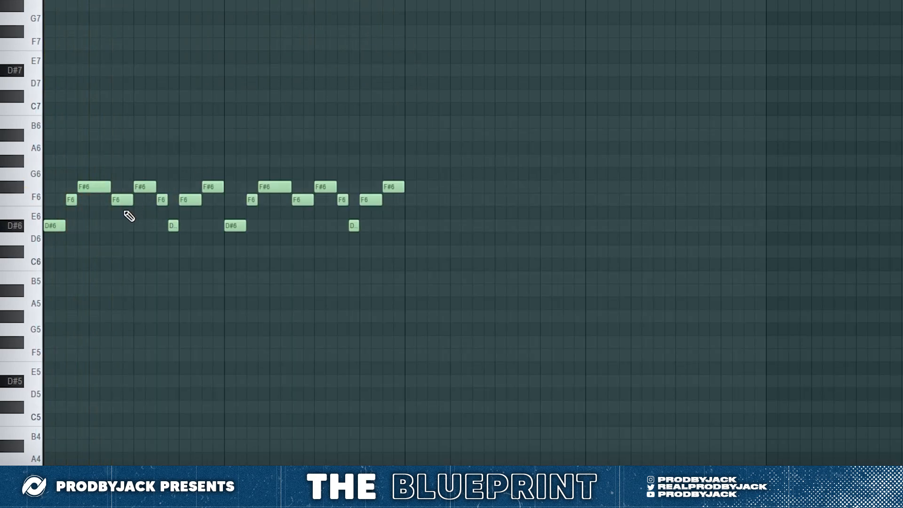
{"action": "key", "text": "space"}
Step: Transpose the whole melody down two semitones so it starts on C#6, and play it
{"action": "scroll", "coordinate": [45, 225], "scroll_direction": "up", "scroll_amount": 1}
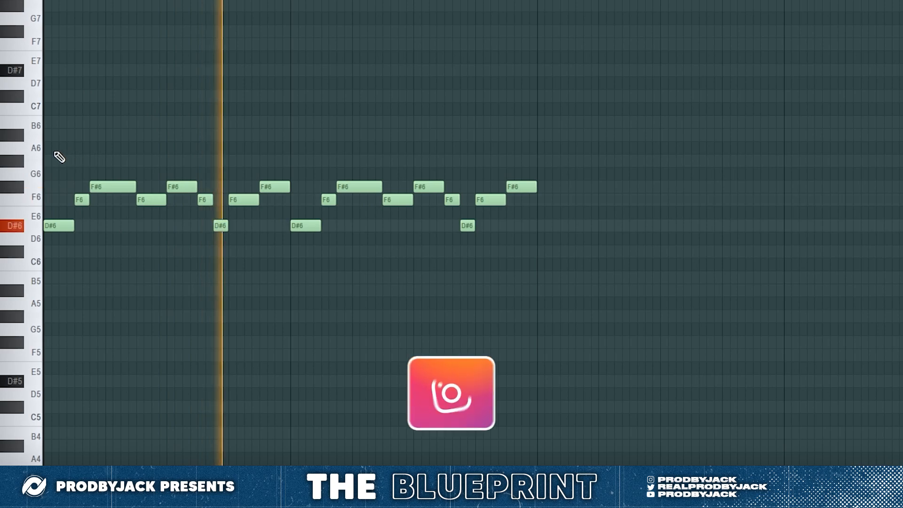
{"action": "key", "text": "Down"}
{"action": "key", "text": "Down"}
{"action": "key", "text": "space"}
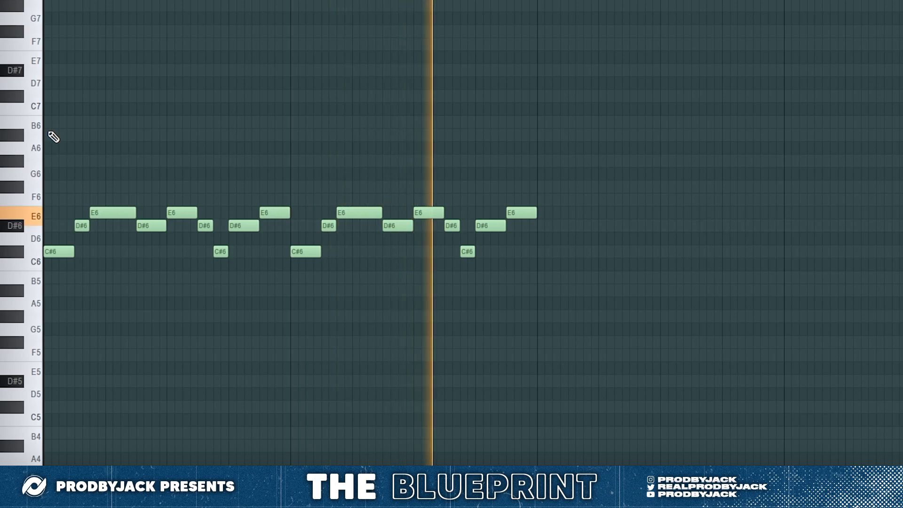
Step: Duplicate the two-bar melody into the following two bars, and open the piano roll's view options
{"action": "scroll", "coordinate": [234, 246], "scroll_direction": "down", "scroll_amount": 1}
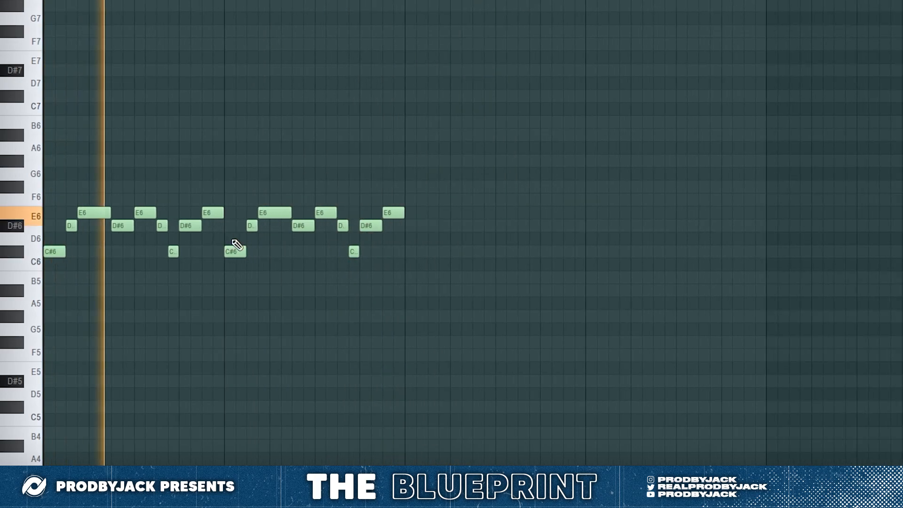
{"action": "key", "text": "ctrl+b"}
{"action": "key", "text": "ctrl+d"}
{"action": "left_click", "coordinate": [3, 1]}
{"action": "mouse_move", "coordinate": [59, 6]}
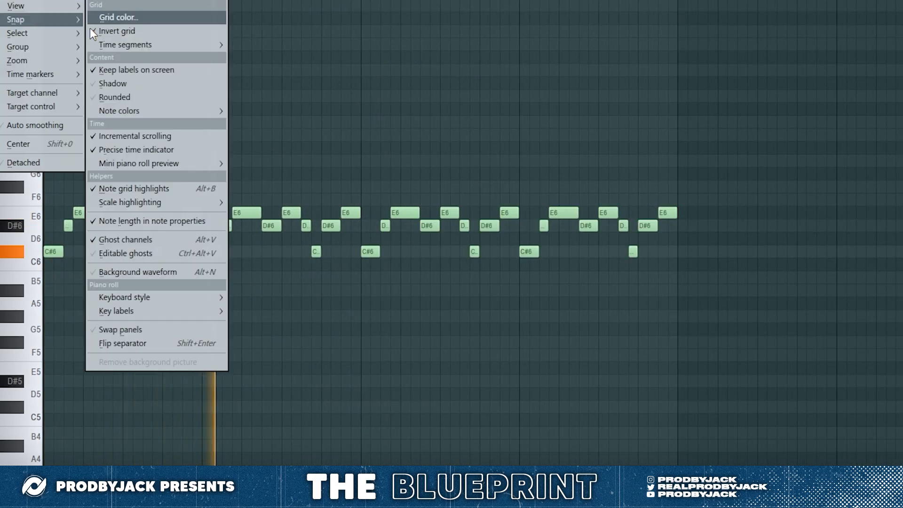
{"action": "left_click", "coordinate": [240, 222]}
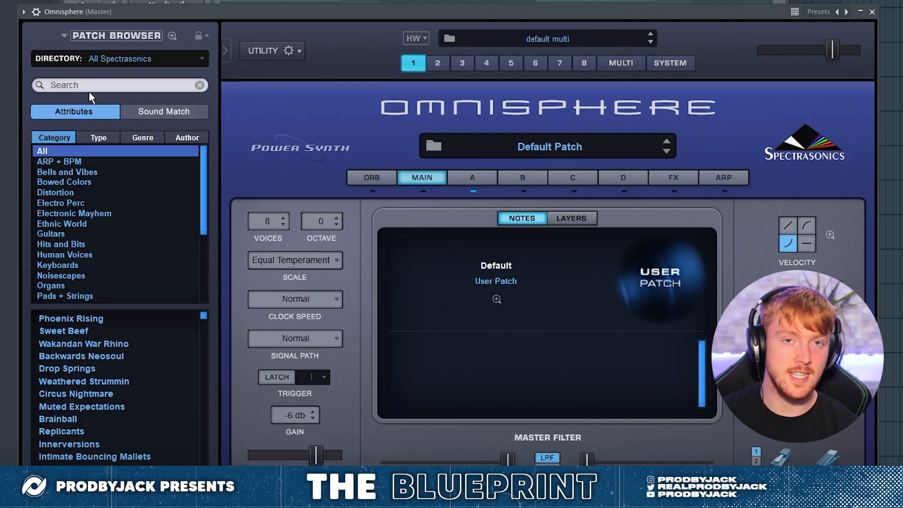
Step: Search the Omnisphere patches for "dubstep bass" and load Mellow Roller
{"action": "left_click", "coordinate": [86, 92]}
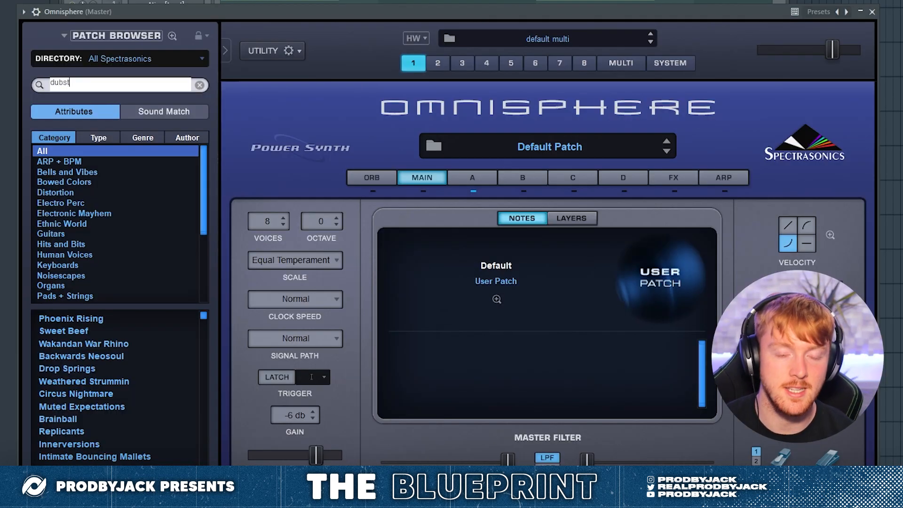
{"action": "type", "text": "dubstep bass"}
{"action": "key", "text": "Return"}
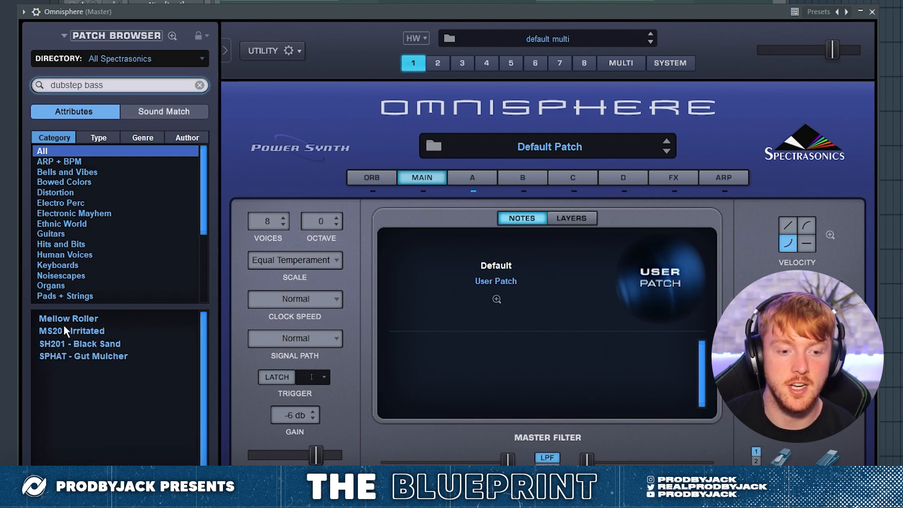
{"action": "left_click", "coordinate": [77, 320]}
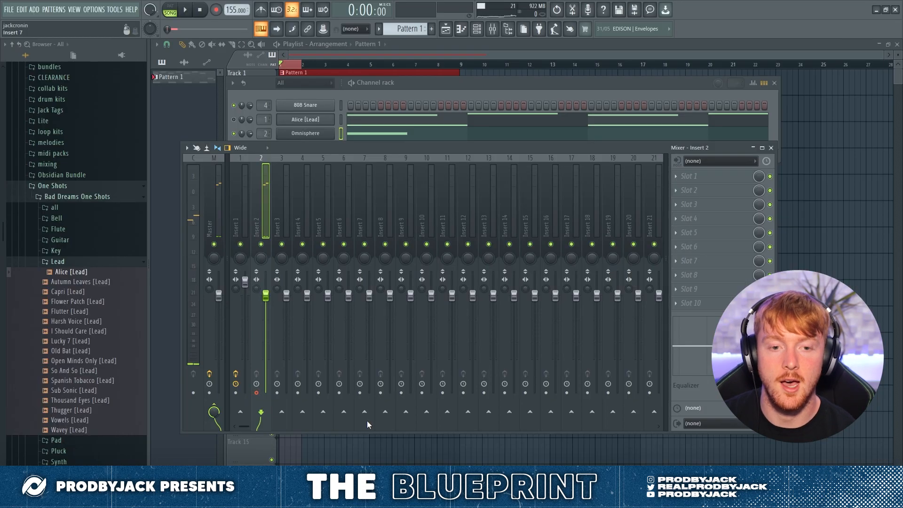
Step: Render the armed Insert 2 track over the one-bar song selection as a 32-bit float WAV, and disarm the track
{"action": "key", "text": "alt+r"}
{"action": "key", "text": "Return"}
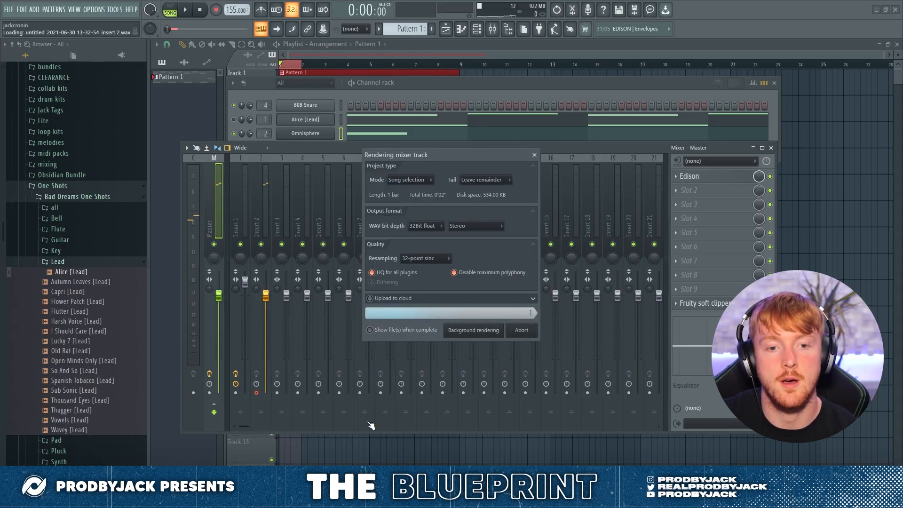
{"action": "left_click", "coordinate": [256, 393]}
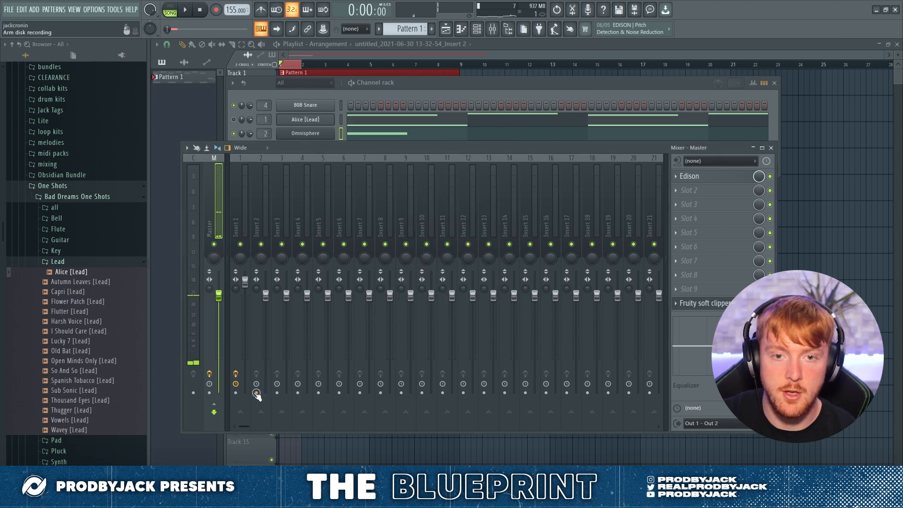
Step: Open the rendered Insert 2 clip's sample settings and compare its waveform with Normalize on and off
{"action": "left_click", "coordinate": [843, 177]}
{"action": "double_click", "coordinate": [286, 112]}
{"action": "left_click", "coordinate": [404, 193]}
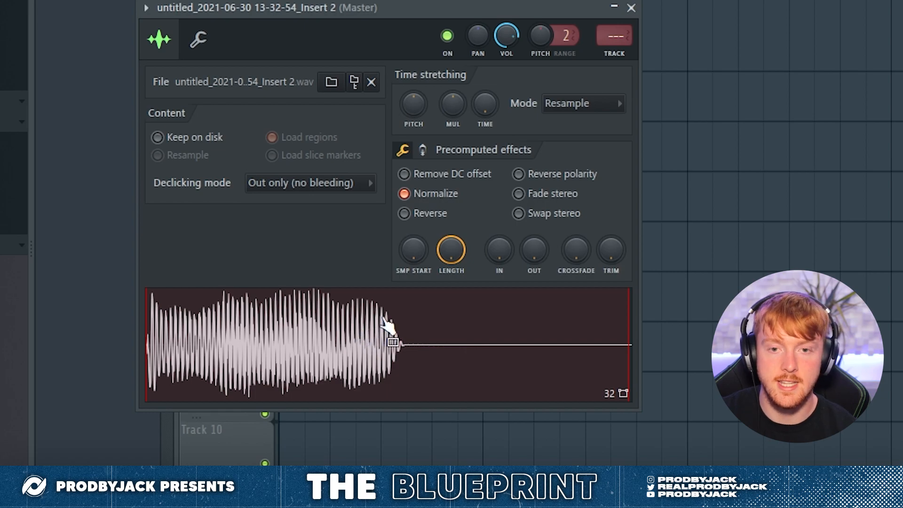
{"action": "left_click", "coordinate": [417, 197]}
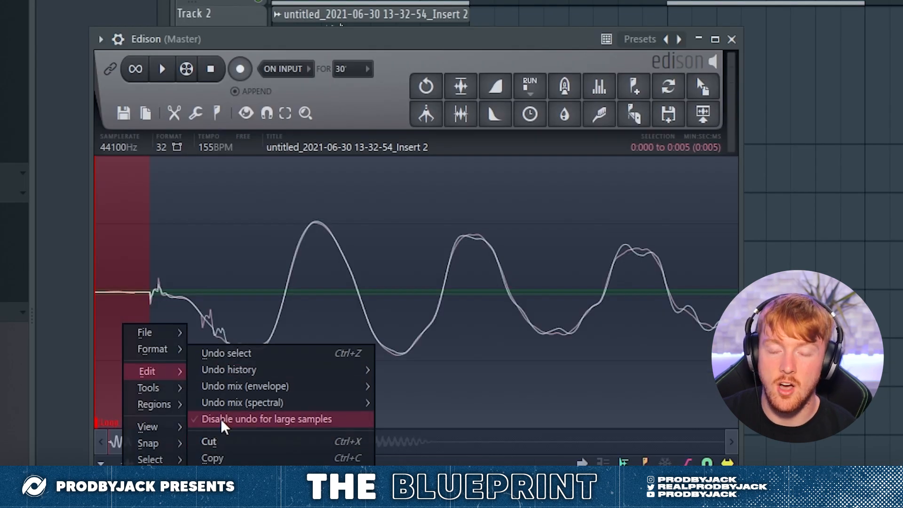
Step: Open the rendered Insert 2 sample in Edison and fade in its start, checking it by playback
{"action": "left_click", "coordinate": [214, 441]}
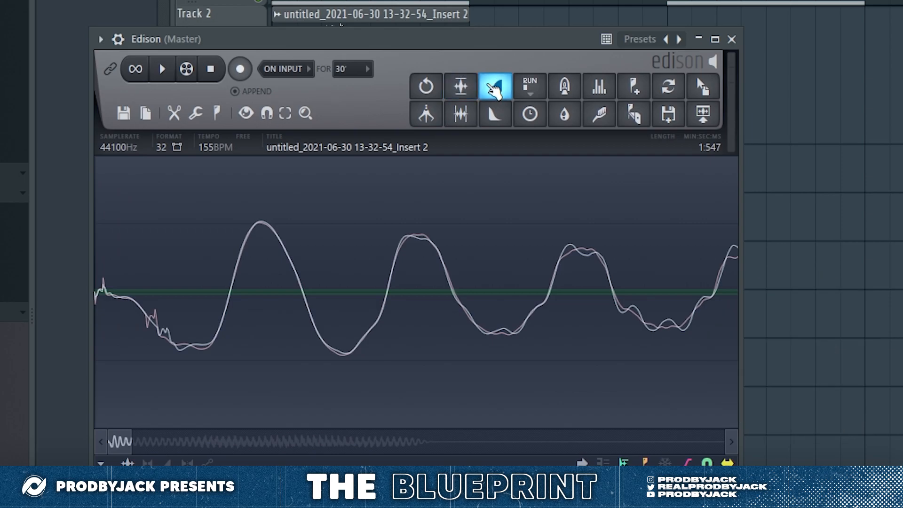
{"action": "left_click", "coordinate": [175, 69]}
{"action": "left_click", "coordinate": [210, 69]}
{"action": "key", "text": "space"}
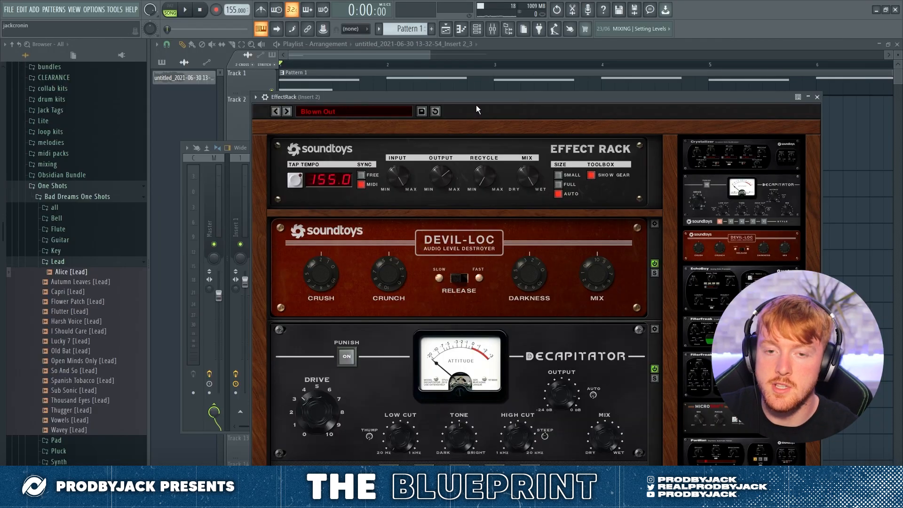
{"action": "left_click_drag", "start_coordinate": [476, 105], "coordinate": [483, 77]}
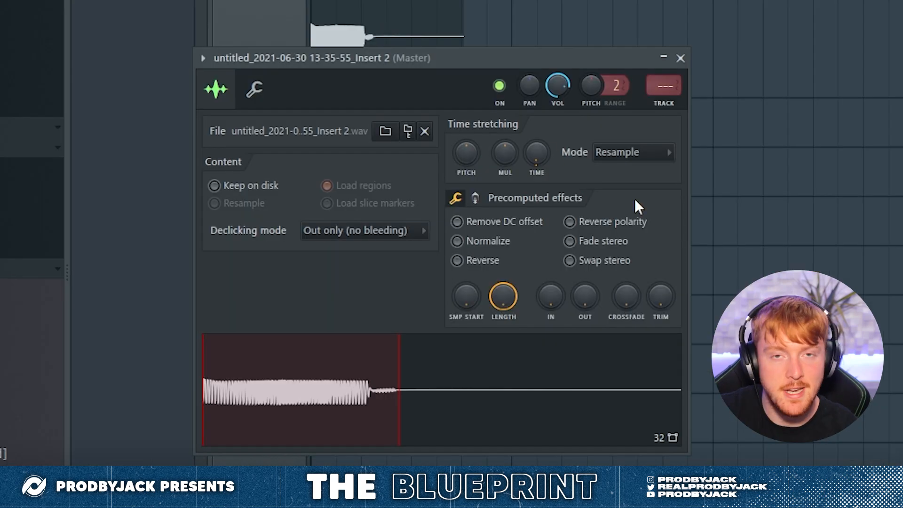
Step: Set the rendered Insert 2 sample's time stretching mode to Stretch
{"action": "left_click", "coordinate": [644, 151]}
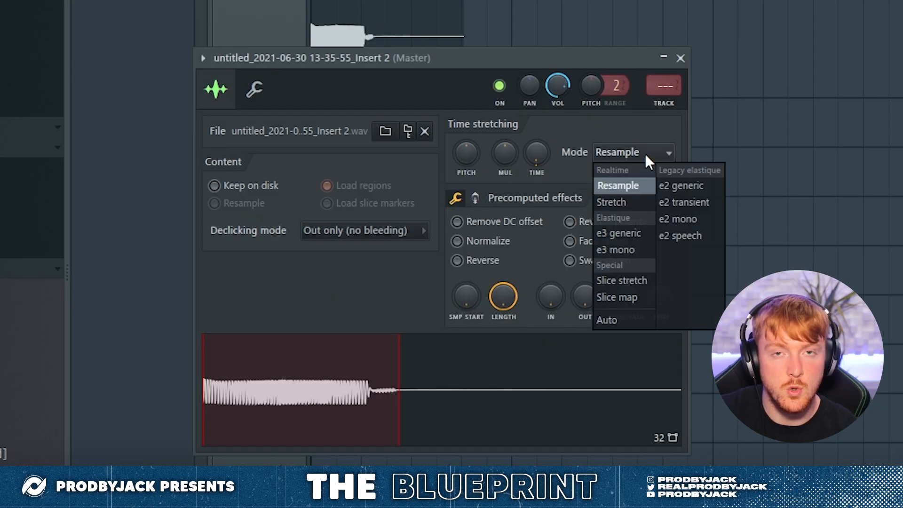
{"action": "left_click", "coordinate": [639, 199]}
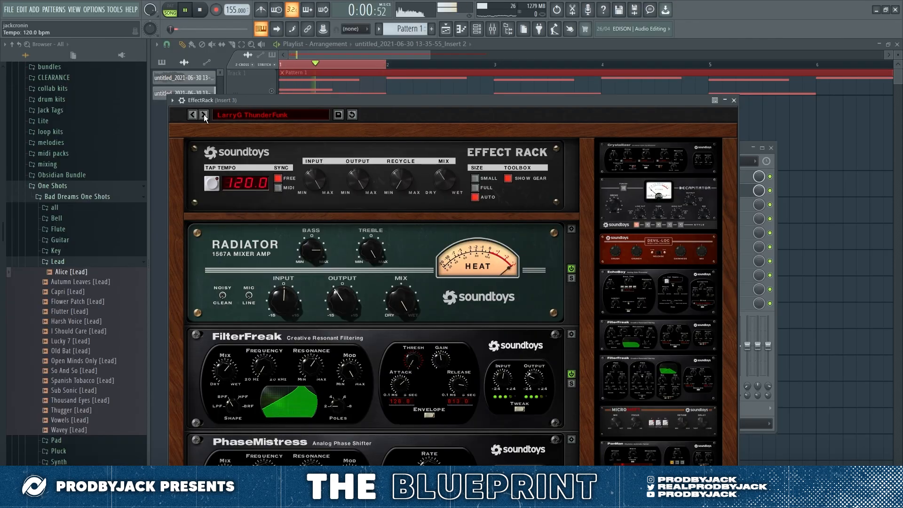
Step: Step through the EffectRack presets on Insert 3 and load MuFunk Bass Deluxe
{"action": "left_click", "coordinate": [204, 114]}
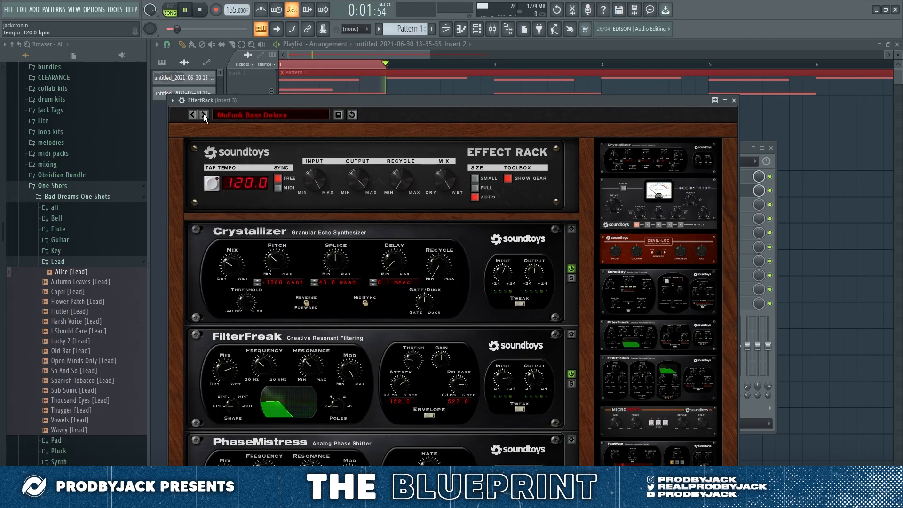
{"action": "left_click", "coordinate": [192, 115]}
{"action": "left_click", "coordinate": [192, 115]}
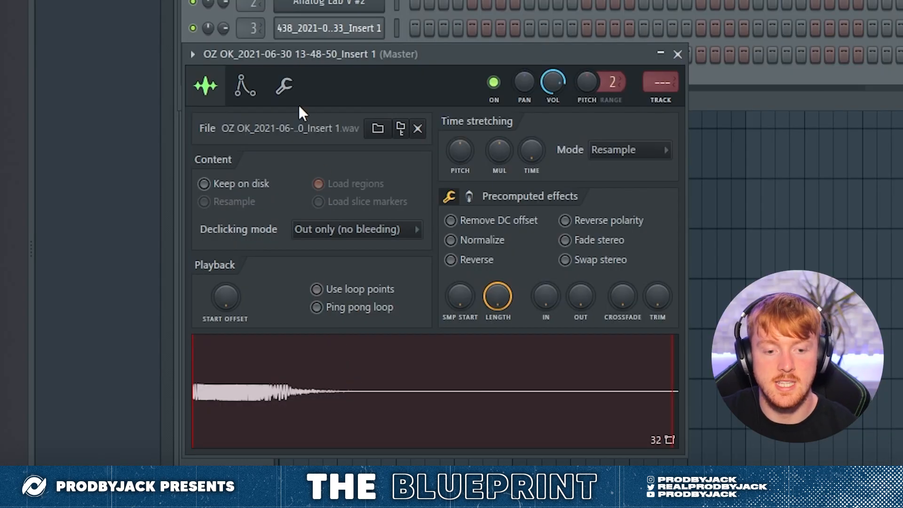
Step: Open the sample settings of the OZ OK Insert 1 render and turn on Normalize
{"action": "left_click", "coordinate": [286, 95]}
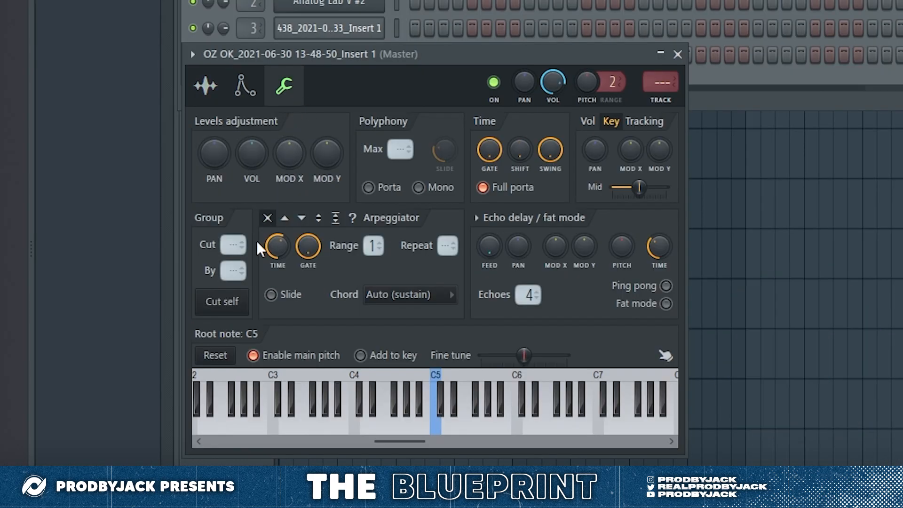
{"action": "left_click", "coordinate": [206, 87]}
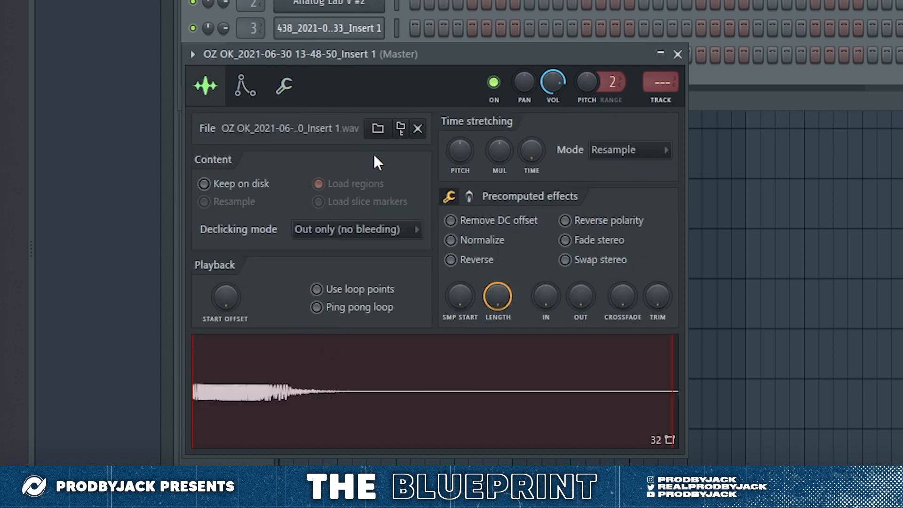
{"action": "left_click", "coordinate": [451, 240]}
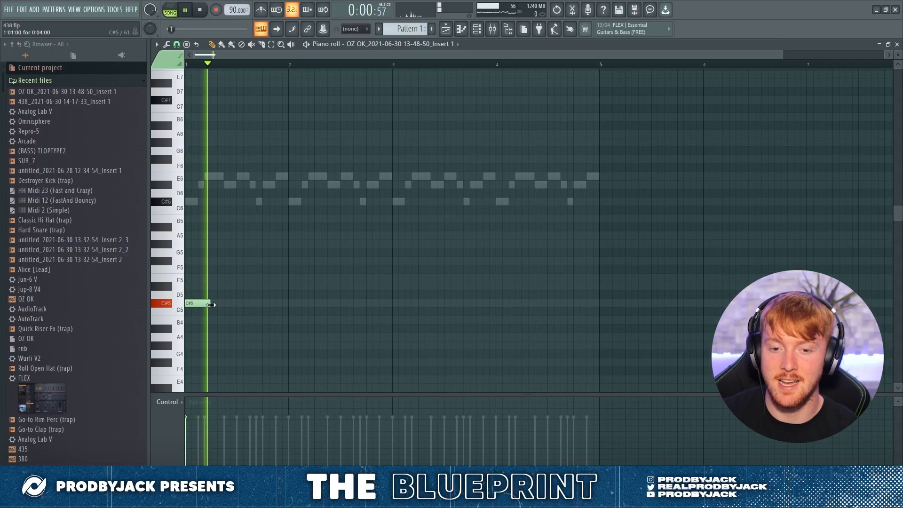
Step: Place C#5 bass notes on steps 11 and 14 of bar 1 and at the start of bar 2, checking by playback
{"action": "left_click", "coordinate": [254, 305]}
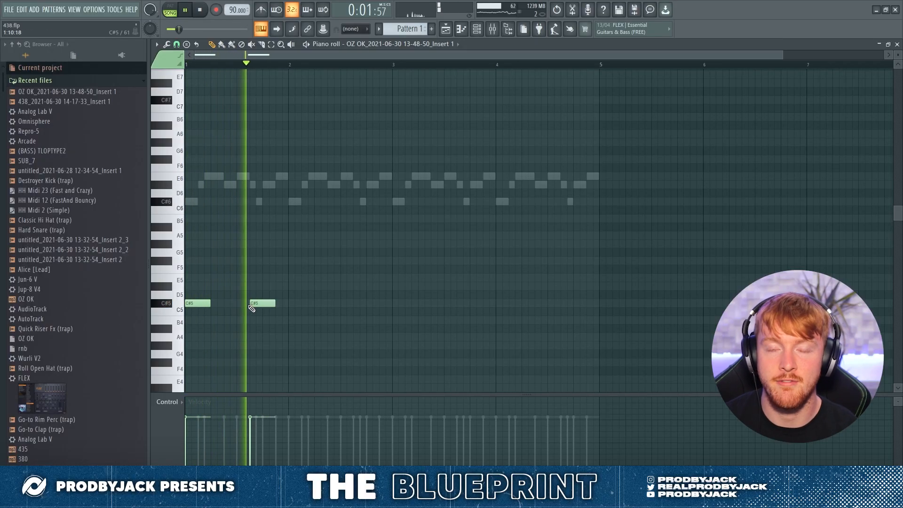
{"action": "left_click", "coordinate": [285, 305]}
{"action": "left_click_drag", "start_coordinate": [286, 306], "coordinate": [291, 306]}
{"action": "key", "text": "space"}
{"action": "key", "text": "space"}
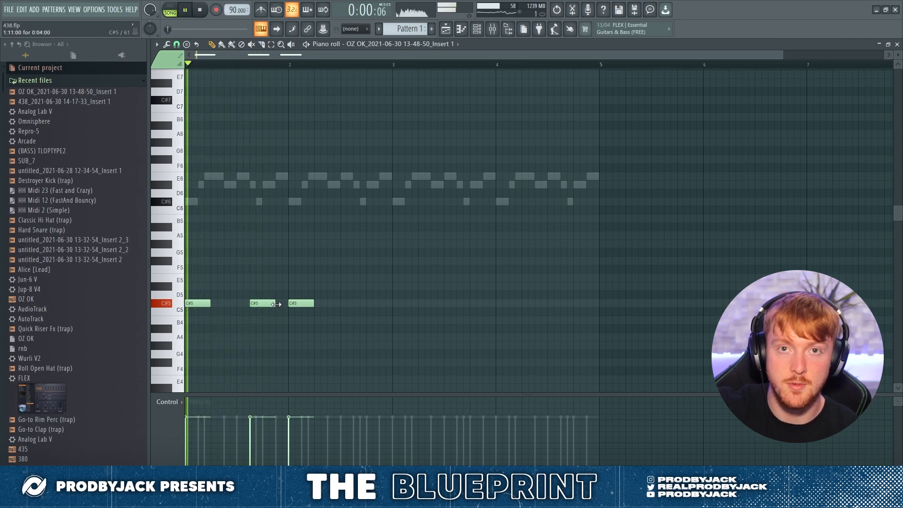
{"action": "left_click", "coordinate": [270, 305]}
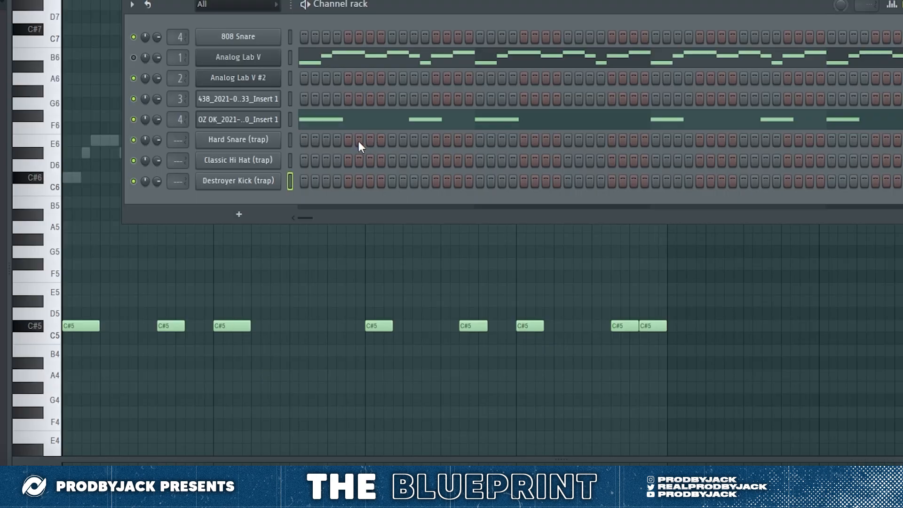
Step: Add Hard Snare hits on steps 5, 13, 21, 29, 37 and 45 of the pattern
{"action": "left_click", "coordinate": [347, 140]}
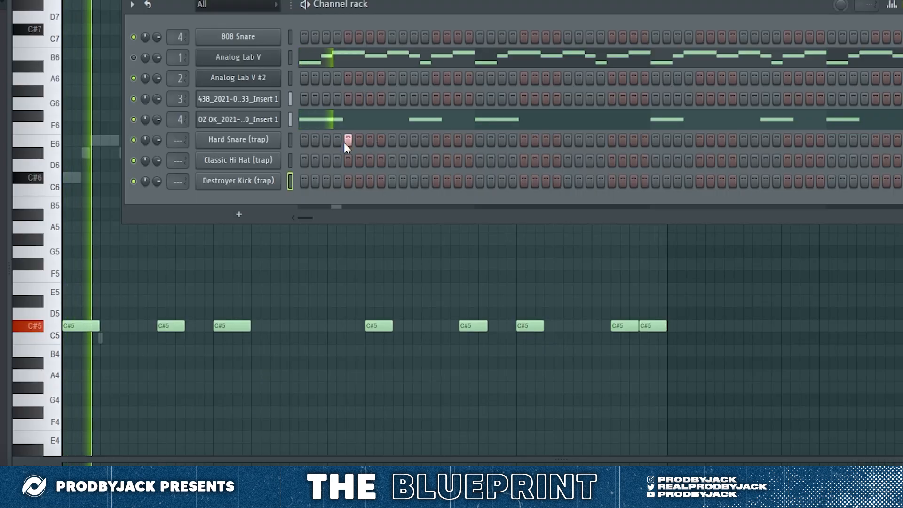
{"action": "left_click", "coordinate": [436, 140]}
{"action": "left_click", "coordinate": [524, 140]}
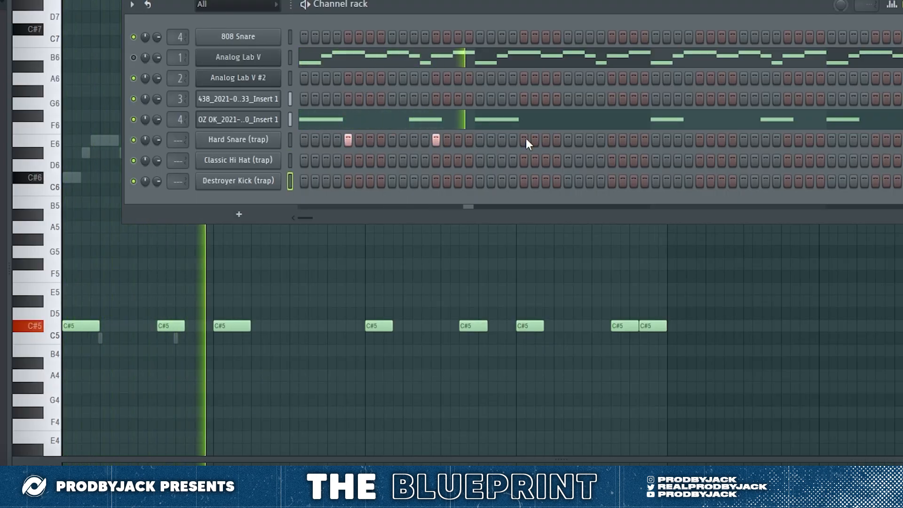
{"action": "left_click", "coordinate": [611, 139]}
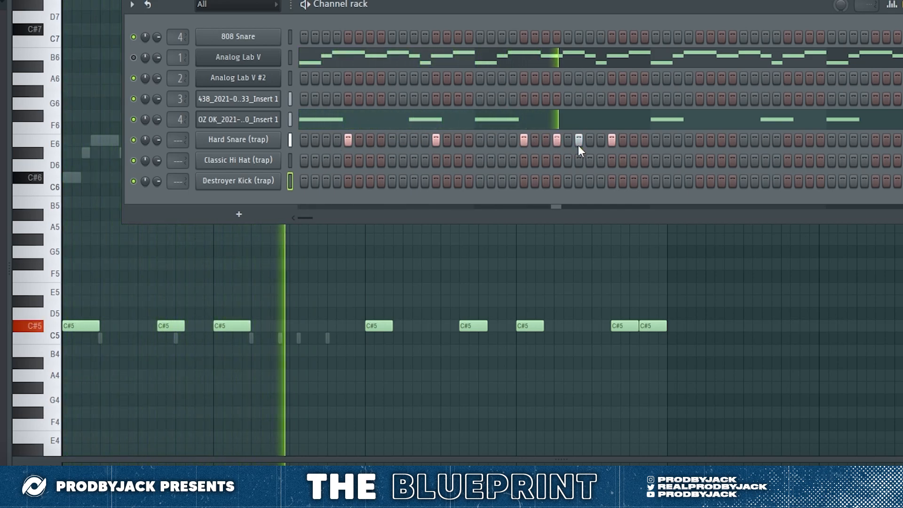
{"action": "left_click", "coordinate": [699, 140]}
{"action": "left_click", "coordinate": [787, 140]}
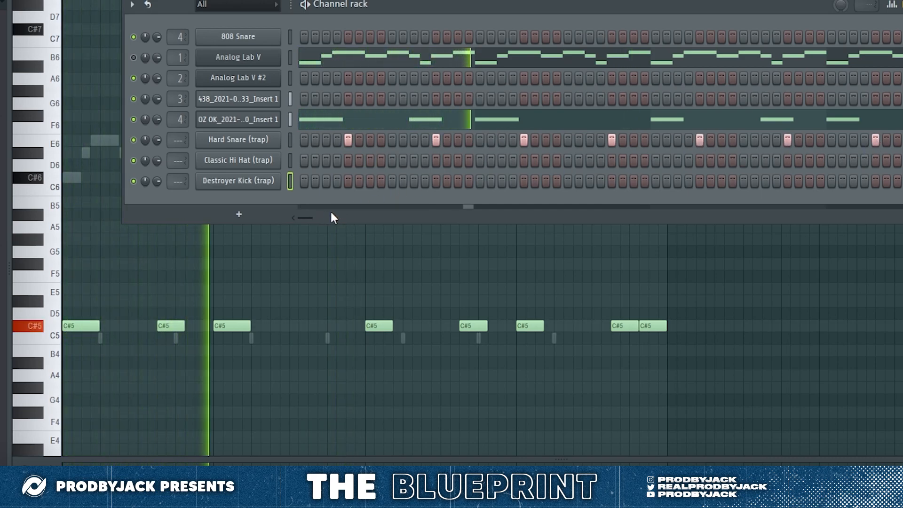
Step: Fill every step of the Classic Hi Hat channel and check the drum steps across the whole pattern
{"action": "left_click_drag", "start_coordinate": [313, 219], "coordinate": [337, 219]}
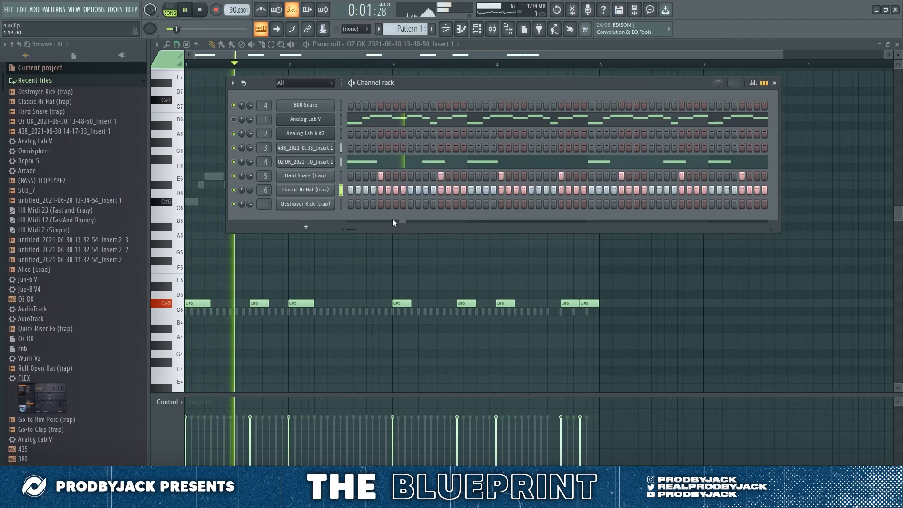
{"action": "left_click_drag", "start_coordinate": [361, 229], "coordinate": [529, 221]}
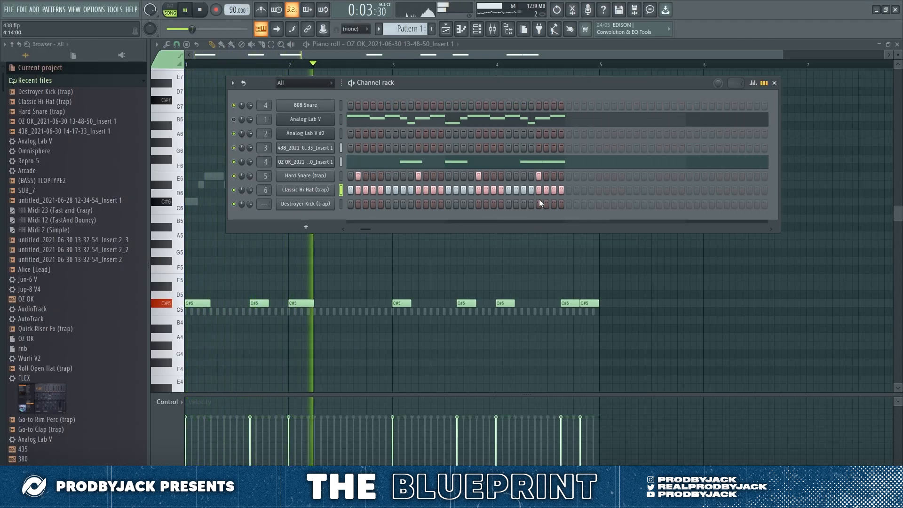
{"action": "left_click_drag", "start_coordinate": [367, 228], "coordinate": [332, 221]}
{"action": "scroll", "coordinate": [268, 206], "scroll_direction": "up", "scroll_amount": 4}
{"action": "scroll", "coordinate": [268, 206], "scroll_direction": "up", "scroll_amount": 1}
Step: Shift the Destroyer Kick's EQ balance to 30% and add kick hits on steps 8, 14, 24 and 27
{"action": "left_click", "coordinate": [303, 203]}
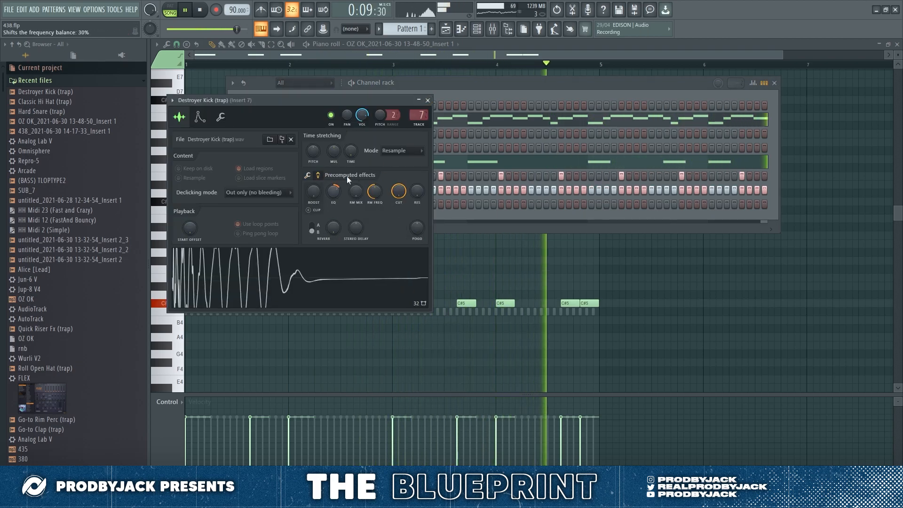
{"action": "left_click", "coordinate": [428, 100]}
{"action": "left_click", "coordinate": [396, 204]}
{"action": "left_click", "coordinate": [403, 204]}
{"action": "left_click", "coordinate": [448, 204]}
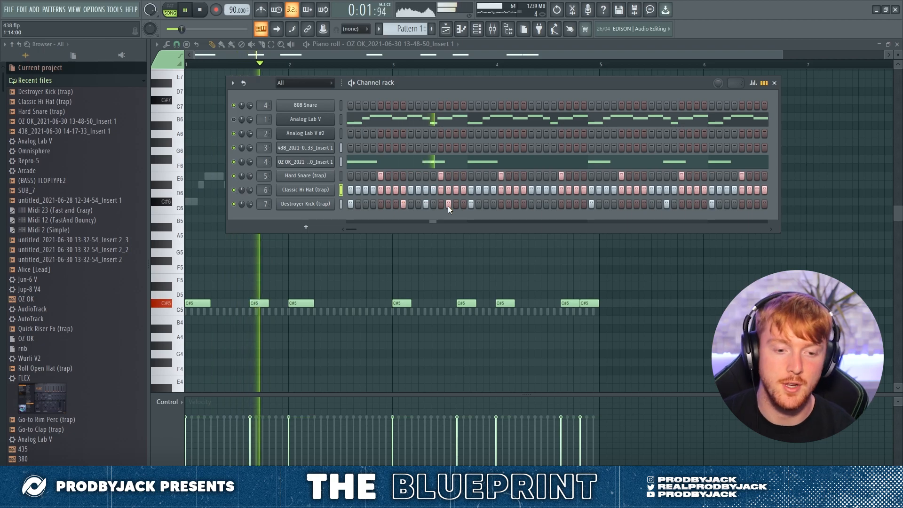
{"action": "left_click", "coordinate": [523, 204]}
{"action": "left_click", "coordinate": [545, 204]}
Step: Open the OZ OK bass channel's notes and add a C#5 note on step 11 of bar 2
{"action": "right_click", "coordinate": [329, 162]}
{"action": "left_click", "coordinate": [348, 161]}
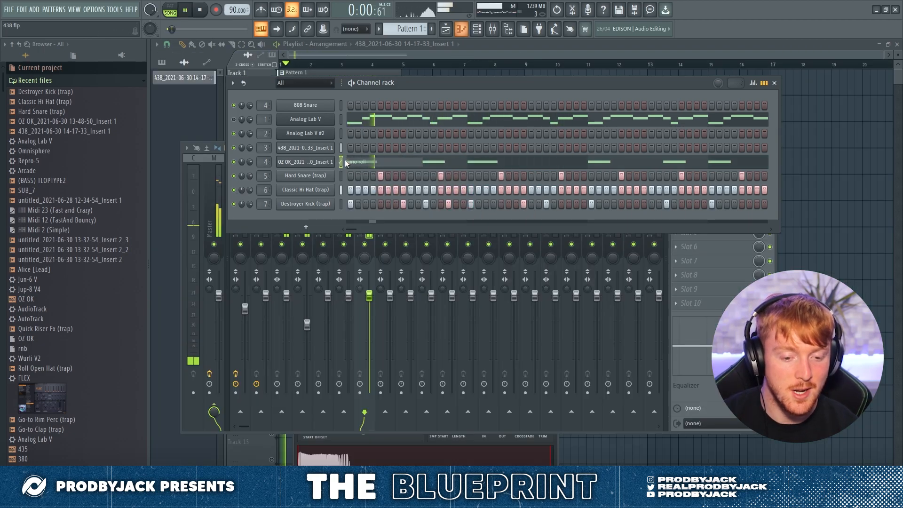
{"action": "right_click", "coordinate": [329, 162]}
{"action": "left_click", "coordinate": [349, 160]}
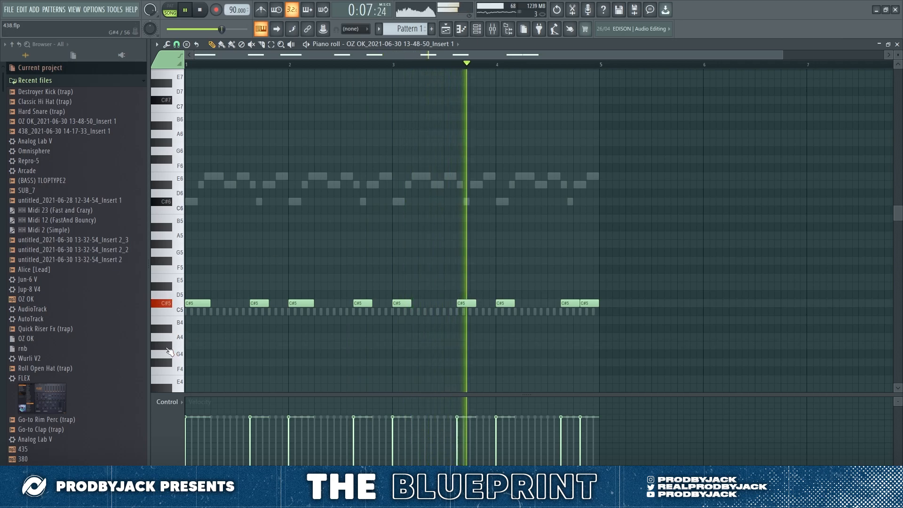
Step: Search the Analog Lab V #2 presets for "poly" and load Ruggs
{"action": "left_click", "coordinate": [477, 29]}
{"action": "left_click", "coordinate": [477, 29]}
{"action": "left_click", "coordinate": [492, 29]}
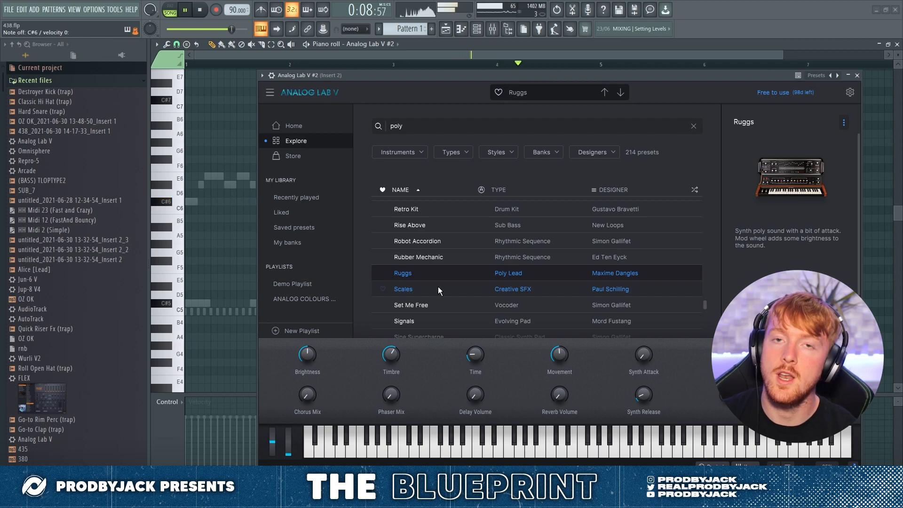
{"action": "mouse_move", "coordinate": [829, 122]}
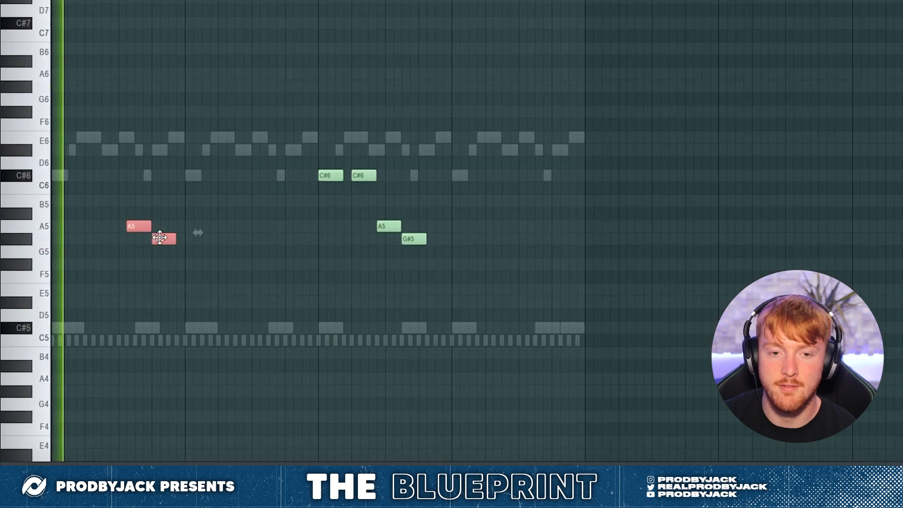
Step: Adjust the bar 1 G#5 and A5 counter-melody notes and add a short A5 followed by a G#5 in bar 2
{"action": "left_click_drag", "start_coordinate": [160, 237], "coordinate": [106, 234]}
{"action": "left_click_drag", "start_coordinate": [142, 227], "coordinate": [151, 227]}
{"action": "left_click", "coordinate": [254, 226]}
{"action": "left_click", "coordinate": [270, 239]}
{"action": "left_click_drag", "start_coordinate": [282, 226], "coordinate": [272, 226]}
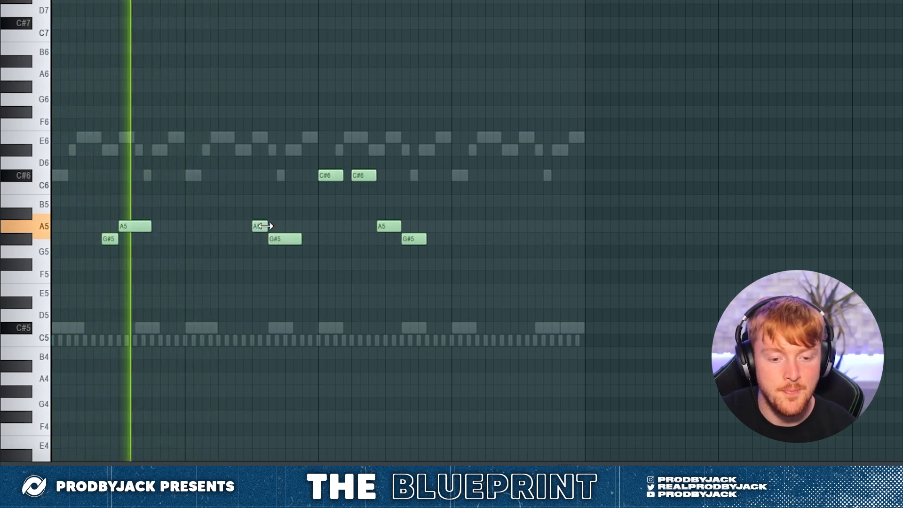
Step: Move the bar 2 A5 and G#5 notes two steps earlier and check the timing by playback
{"action": "left_click_drag", "start_coordinate": [248, 217], "coordinate": [272, 240]}
{"action": "key", "text": "space"}
{"action": "key", "text": "space"}
{"action": "left_click", "coordinate": [278, 268]}
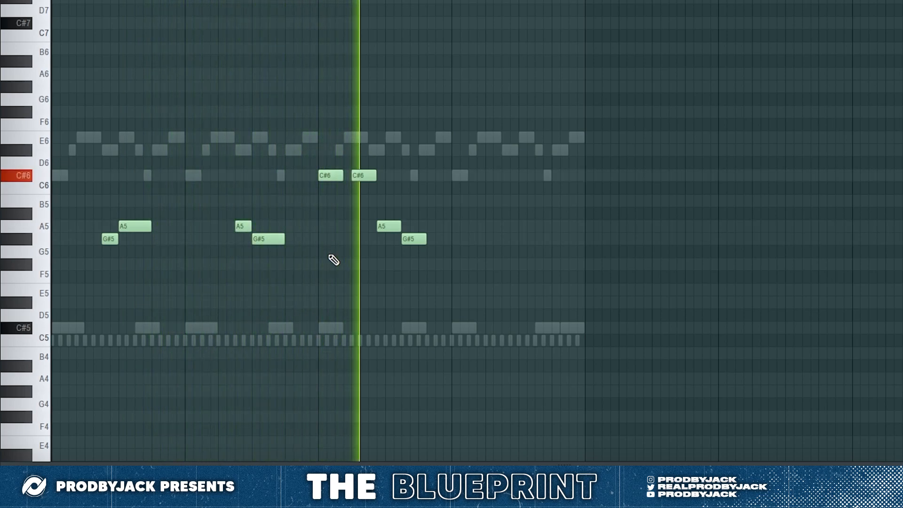
Step: Delete the second C#6 in bar 3, lengthen the first, and shift the following A5 and G#5 notes earlier
{"action": "right_click", "coordinate": [353, 175]}
{"action": "left_click_drag", "start_coordinate": [343, 175], "coordinate": [351, 176]}
{"action": "left_click_drag", "start_coordinate": [378, 205], "coordinate": [400, 242]}
{"action": "left_click", "coordinate": [403, 251], "text": "ctrl"}
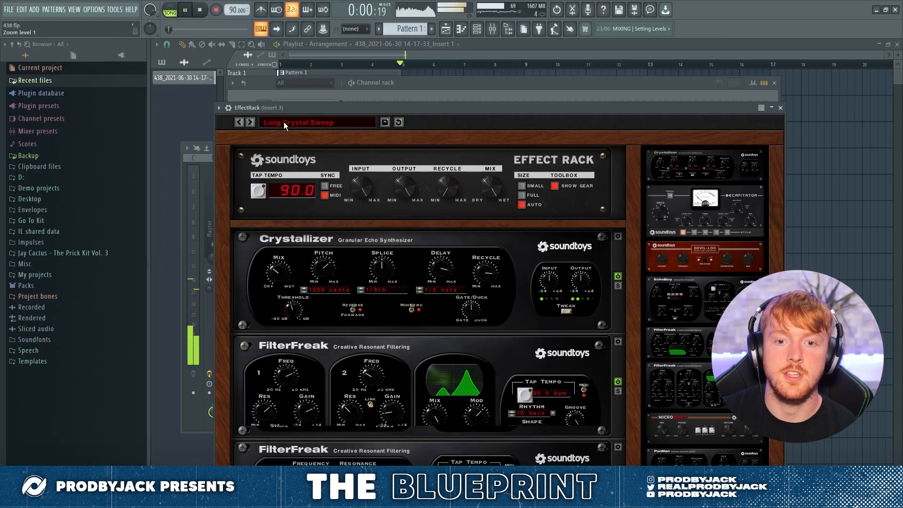
Step: Browse the Spaces presets of the EffectRack on Insert 3
{"action": "left_click", "coordinate": [263, 121]}
{"action": "mouse_move", "coordinate": [285, 154]}
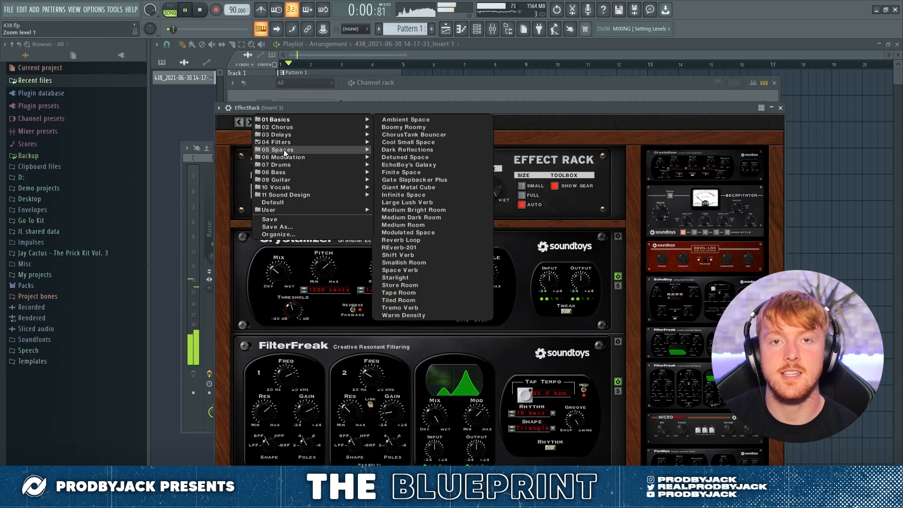
{"action": "mouse_move", "coordinate": [359, 145]}
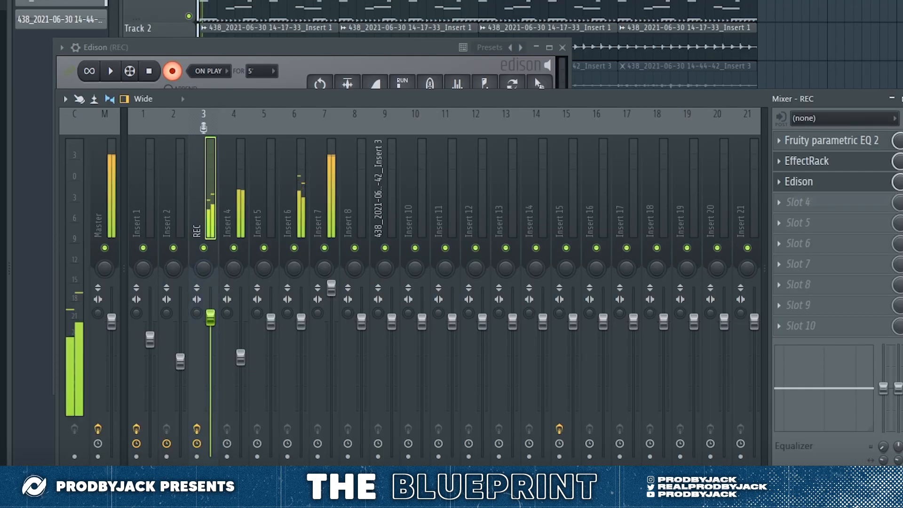
Step: Capture the REC track in Edison and place the recording at the start of playlist Track 3, replacing the old Insert 3 clips
{"action": "left_click_drag", "start_coordinate": [257, 49], "coordinate": [283, 43]}
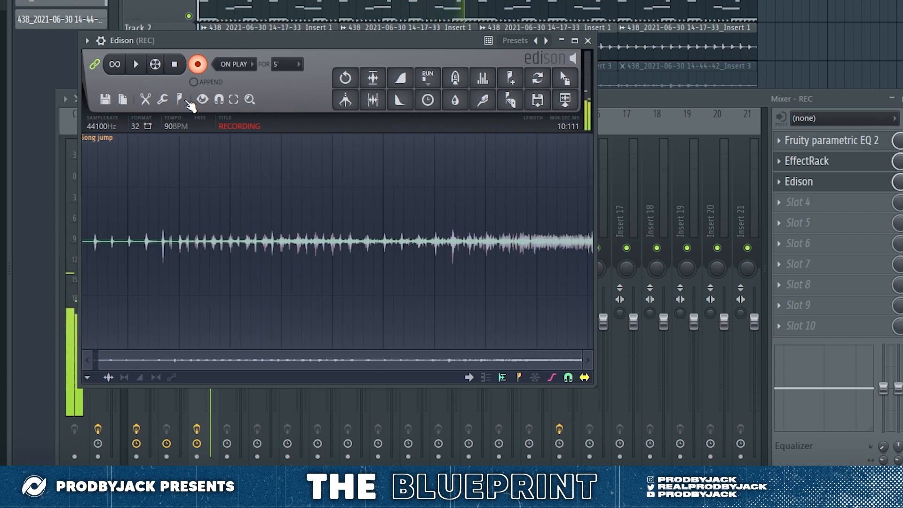
{"action": "left_click_drag", "start_coordinate": [593, 241], "coordinate": [282, 214]}
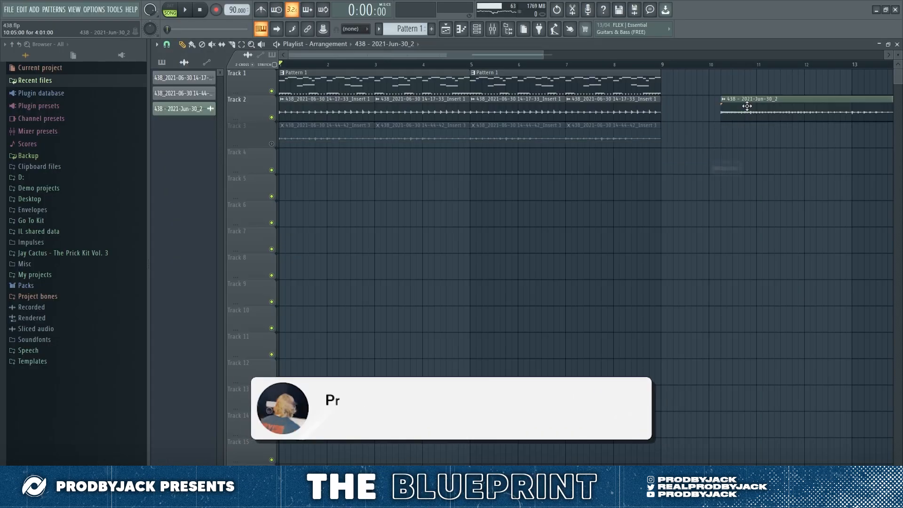
{"action": "right_click", "coordinate": [422, 136]}
{"action": "right_click", "coordinate": [517, 137]}
{"action": "right_click", "coordinate": [611, 136]}
{"action": "mouse_move", "coordinate": [378, 204]}
{"action": "left_mouse_down"}
{"action": "mouse_move", "coordinate": [333, 146]}
{"action": "mouse_move", "coordinate": [288, 126]}
{"action": "left_mouse_up"}
{"action": "left_click", "coordinate": [271, 143]}
{"action": "key", "text": "space"}
{"action": "key", "text": "space"}
Step: Turn off the Edison effect on the REC mixer track
{"action": "left_click", "coordinate": [404, 100]}
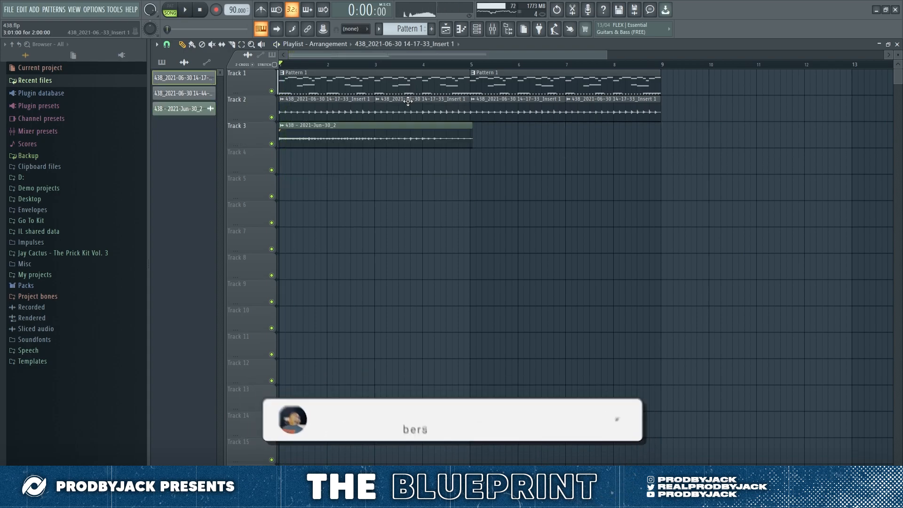
{"action": "left_click", "coordinate": [493, 31]}
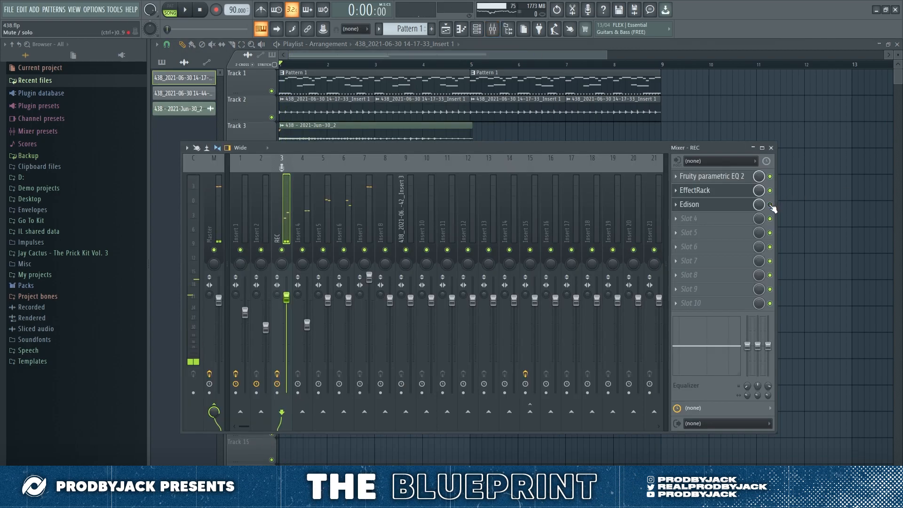
{"action": "left_click_drag", "start_coordinate": [771, 207], "coordinate": [805, 207]}
Step: Trim the Edison recording on Track 3 to end at bar 5 and duplicate it through to bar 9
{"action": "scroll", "coordinate": [378, 174], "scroll_direction": "up", "scroll_amount": 2}
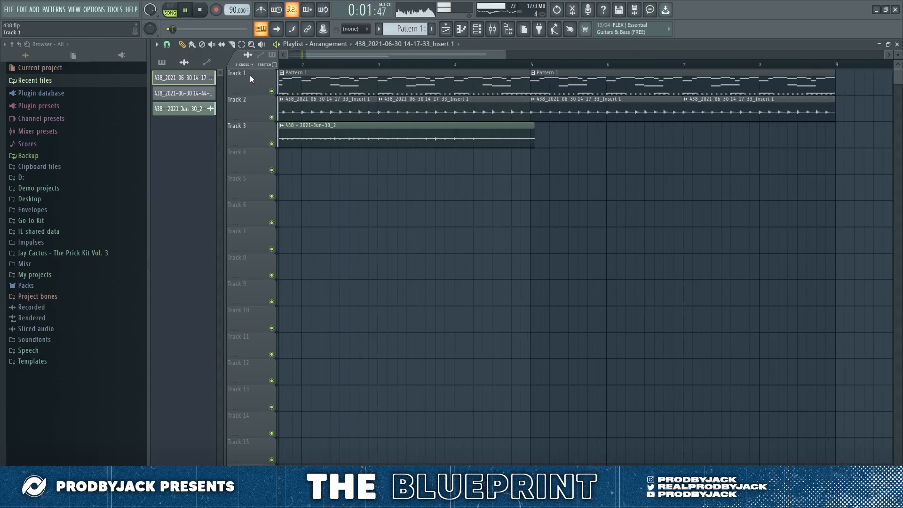
{"action": "scroll", "coordinate": [531, 151], "scroll_direction": "up", "scroll_amount": 2}
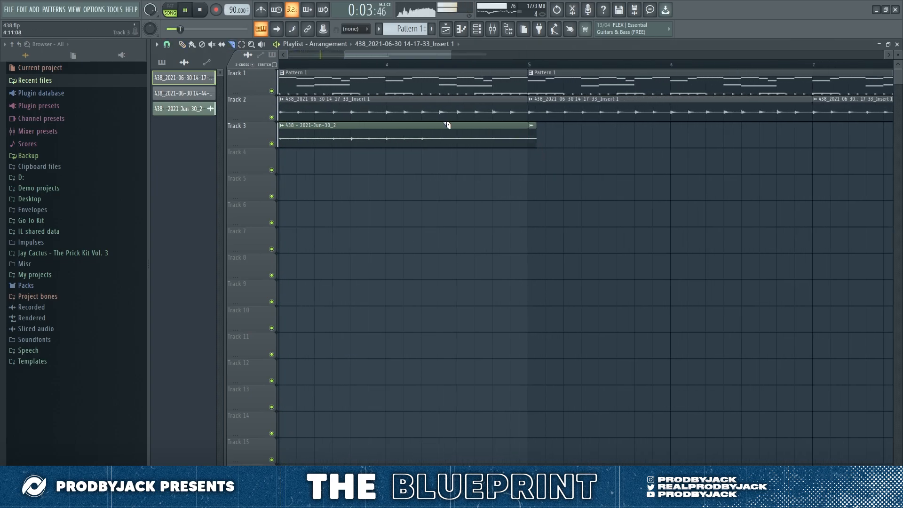
{"action": "scroll", "coordinate": [527, 140], "scroll_direction": "up", "scroll_amount": 2}
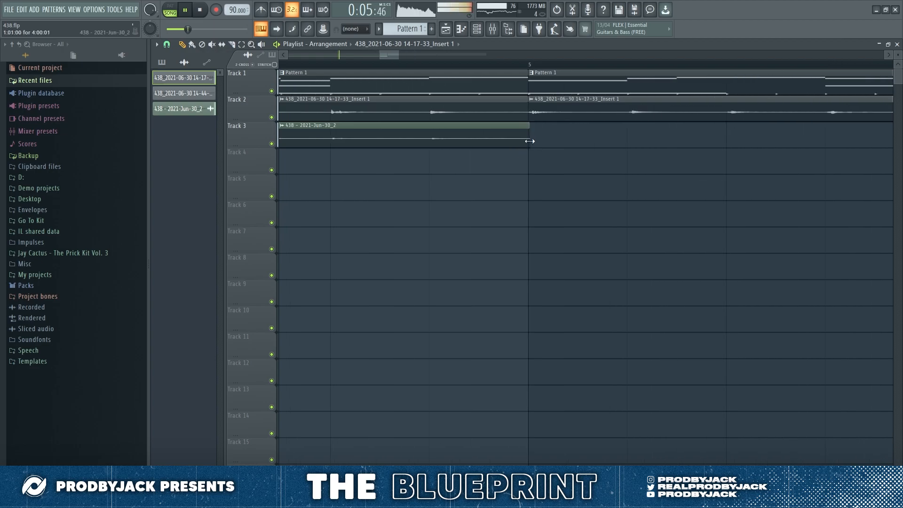
{"action": "key", "text": "ctrl+b"}
{"action": "scroll", "coordinate": [413, 210], "scroll_direction": "down", "scroll_amount": 4}
{"action": "key", "text": "ctrl+d"}
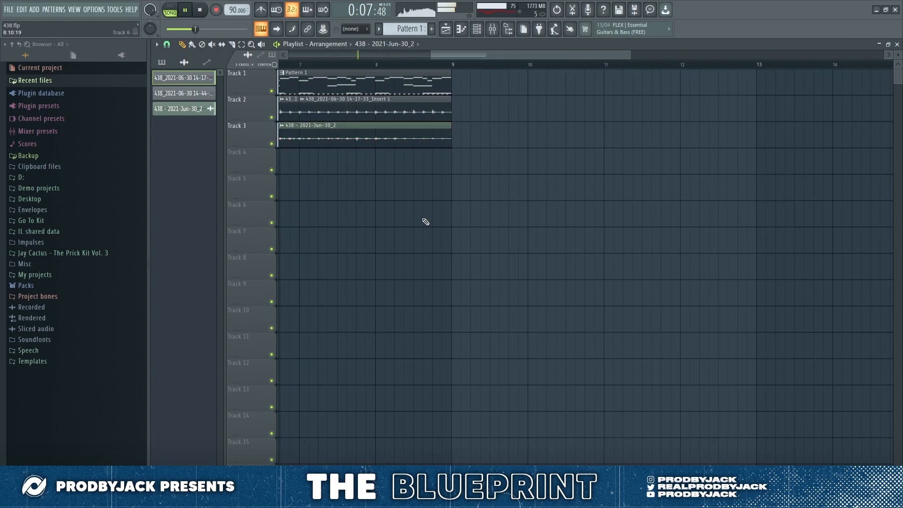
Step: Save the project and open the EffectRack on the REC mixer track
{"action": "scroll", "coordinate": [424, 220], "scroll_direction": "down", "scroll_amount": 3}
{"action": "key", "text": "ctrl+s"}
{"action": "left_click", "coordinate": [495, 29]}
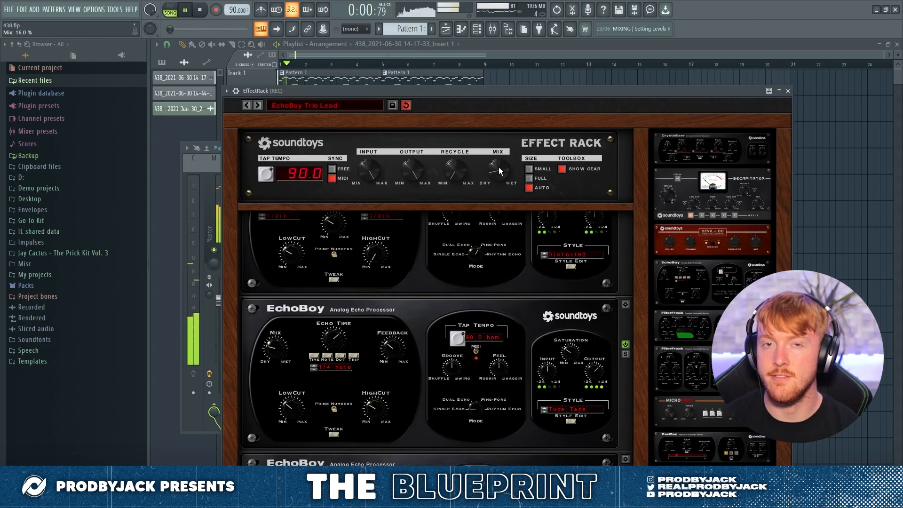
Step: Examine the EchoBoy units in the EchoBoy Trio Lead preset of the REC track's EffectRack, closing the rack at the end
{"action": "scroll", "coordinate": [626, 313], "scroll_direction": "down", "scroll_amount": 2}
{"action": "scroll", "coordinate": [626, 316], "scroll_direction": "up", "scroll_amount": 2}
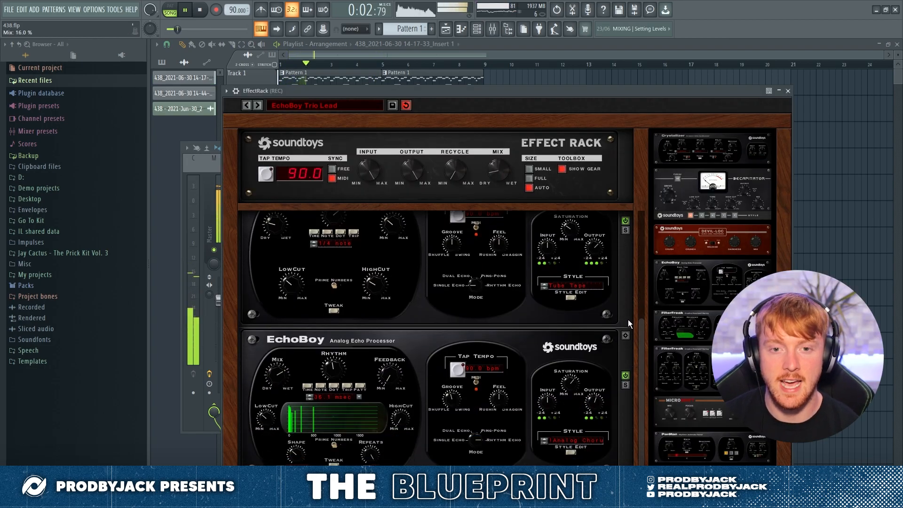
{"action": "scroll", "coordinate": [631, 339], "scroll_direction": "down", "scroll_amount": 3}
{"action": "scroll", "coordinate": [630, 337], "scroll_direction": "up", "scroll_amount": 2}
{"action": "scroll", "coordinate": [630, 337], "scroll_direction": "down", "scroll_amount": 3}
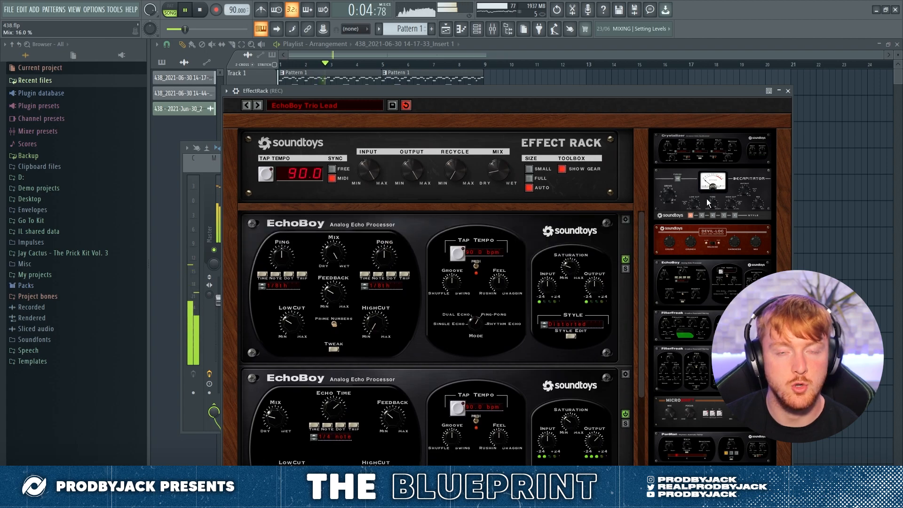
{"action": "left_click", "coordinate": [788, 91]}
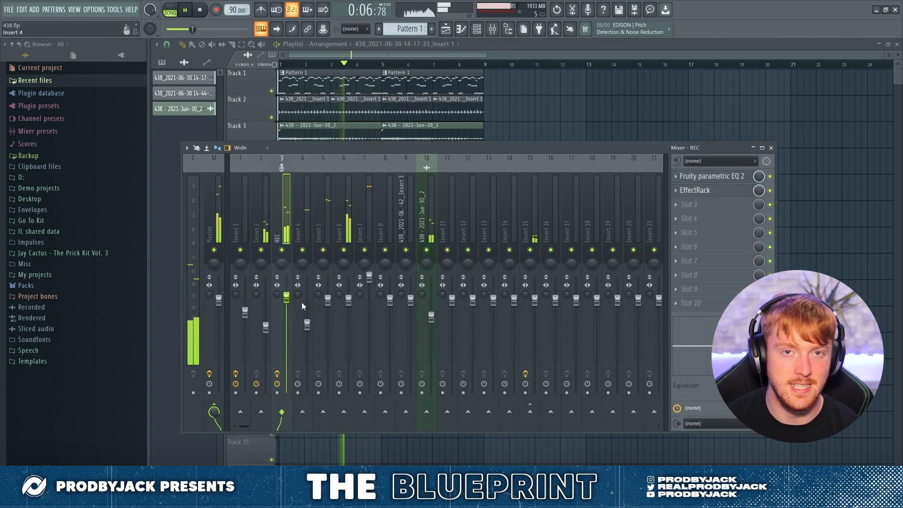
Step: Shorten the Classic Hi Hat (trap) score to end at bar 5 and remove its D4 notes
{"action": "scroll", "coordinate": [758, 190], "scroll_direction": "down", "scroll_amount": 3}
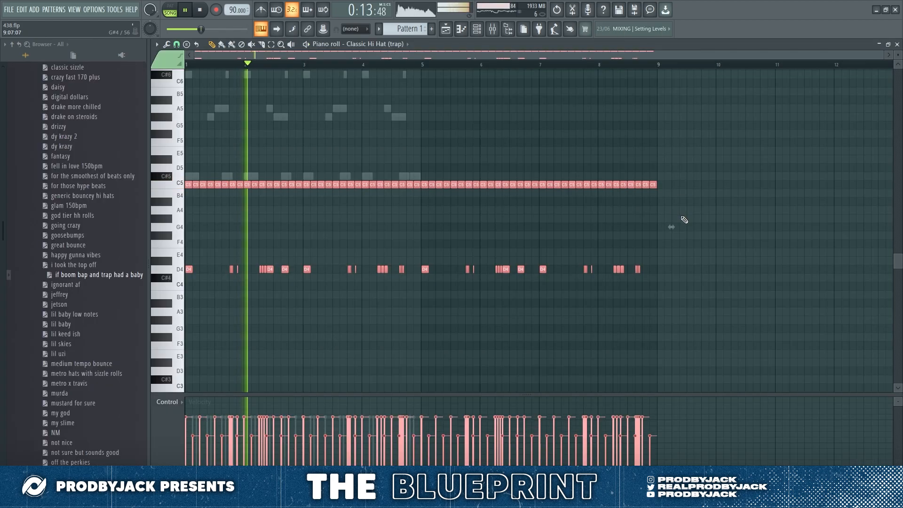
{"action": "scroll", "coordinate": [434, 230], "scroll_direction": "up", "scroll_amount": 6}
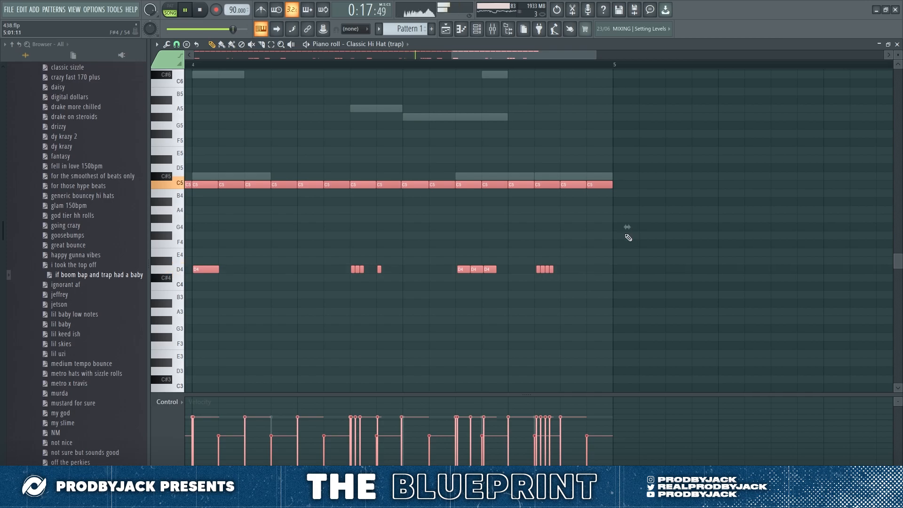
{"action": "scroll", "coordinate": [626, 234], "scroll_direction": "up", "scroll_amount": 2}
{"action": "scroll", "coordinate": [588, 242], "scroll_direction": "down", "scroll_amount": 7}
{"action": "left_click", "coordinate": [465, 229], "text": "ctrl"}
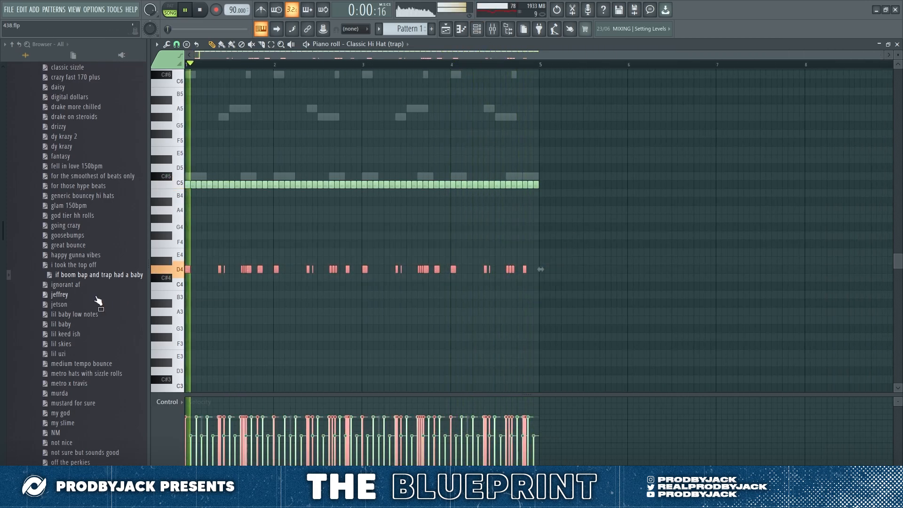
Step: Add the (BASS) TLOPTYPE2 sample from the WondaGurl - 6 Flags 808s to the channel rack as a new channel
{"action": "left_click", "coordinate": [476, 30]}
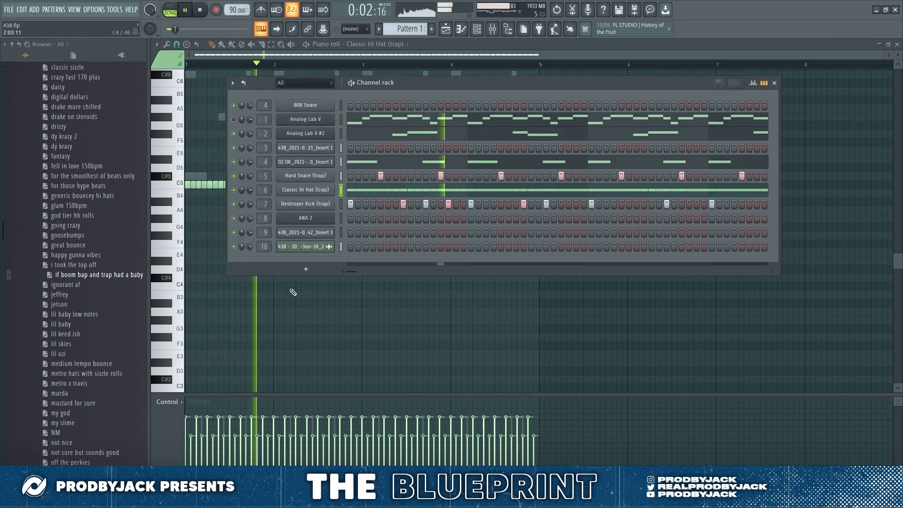
{"action": "key", "text": "F6"}
{"action": "left_click", "coordinate": [448, 29]}
{"action": "left_click", "coordinate": [477, 30]}
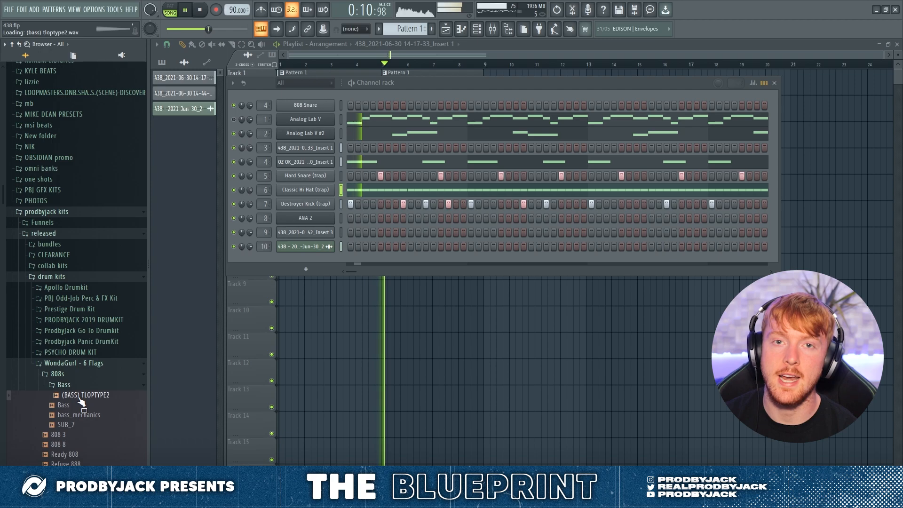
{"action": "left_click_drag", "start_coordinate": [84, 395], "coordinate": [259, 300]}
Step: Turn on Normalize for the (BASS) TLOPTYPE2 sample in its channel settings
{"action": "left_click", "coordinate": [305, 260]}
{"action": "left_click", "coordinate": [267, 183]}
{"action": "left_click_drag", "start_coordinate": [274, 270], "coordinate": [290, 319]}
{"action": "left_click_drag", "start_coordinate": [307, 270], "coordinate": [306, 320]}
{"action": "left_click_drag", "start_coordinate": [322, 270], "coordinate": [323, 320]}
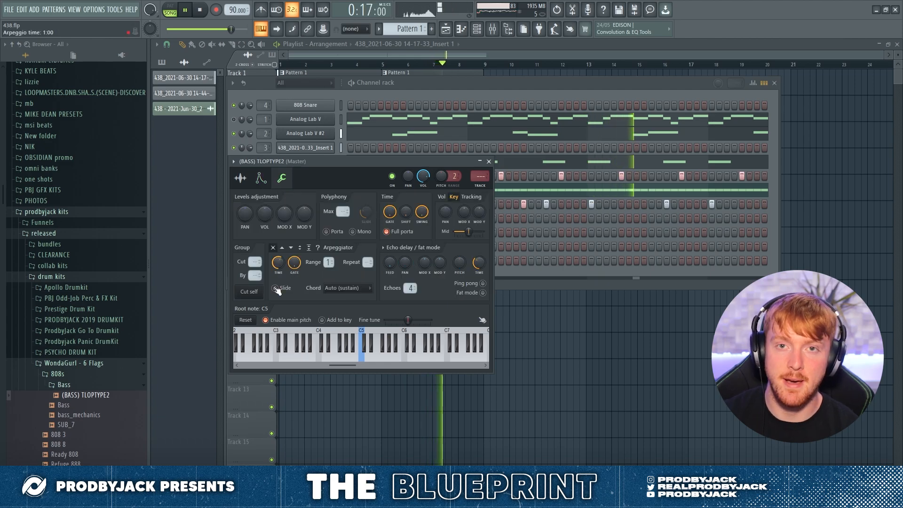
{"action": "left_click", "coordinate": [240, 178]}
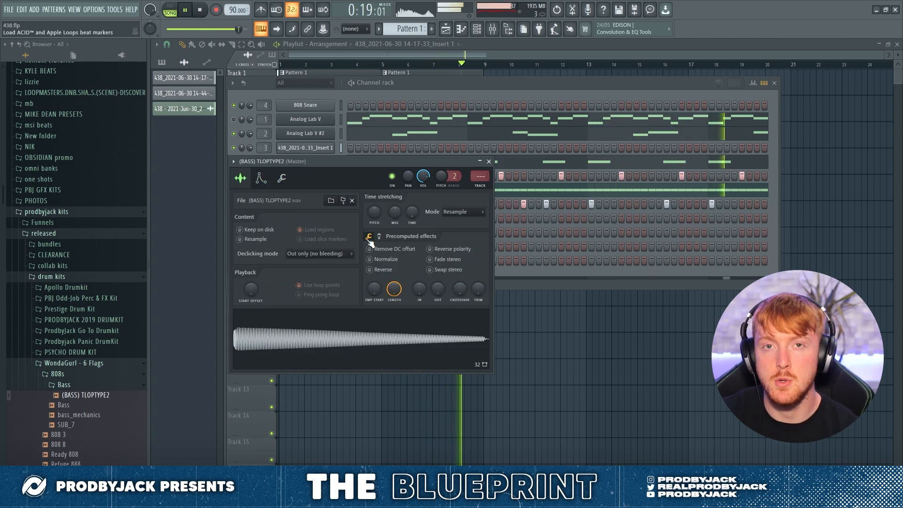
{"action": "left_click", "coordinate": [369, 259]}
{"action": "left_click", "coordinate": [489, 162]}
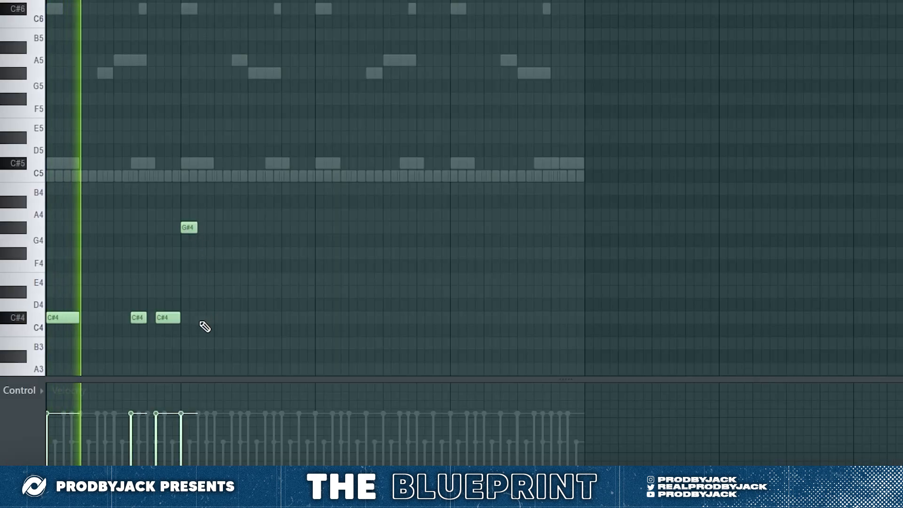
Step: Write a one-bar C#4 bass pattern in the (BASS) TLOPTYPE2 piano roll and duplicate it into bar 2
{"action": "right_click", "coordinate": [187, 227]}
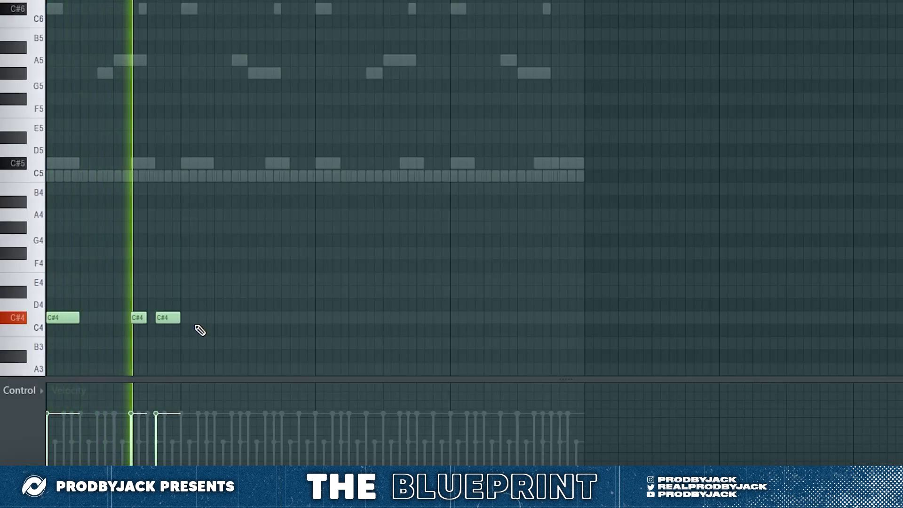
{"action": "left_click", "coordinate": [188, 317]}
{"action": "right_click", "coordinate": [204, 319]}
{"action": "left_click_drag", "start_coordinate": [205, 306], "coordinate": [23, 333]}
{"action": "key", "text": "ctrl+b"}
{"action": "left_click", "coordinate": [165, 227], "text": "ctrl"}
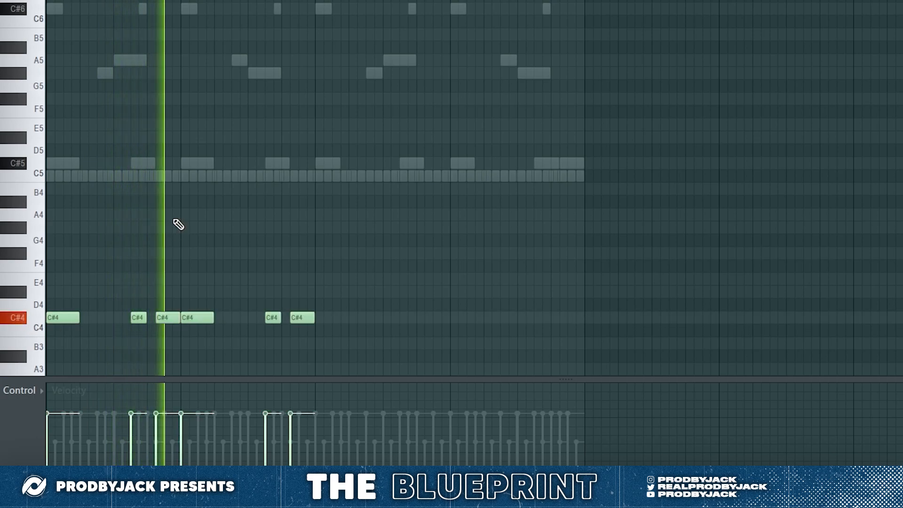
Step: Duplicate the two-bar C#4 bass pattern into bars 3 and 4
{"action": "left_click_drag", "start_coordinate": [378, 288], "coordinate": [46, 321]}
{"action": "key", "text": "ctrl+b"}
{"action": "left_click", "coordinate": [199, 233], "text": "ctrl"}
Step: Raise the bass line's last note to G#4 and divide it into two short hits and a longer one
{"action": "left_click_drag", "start_coordinate": [575, 324], "coordinate": [573, 216]}
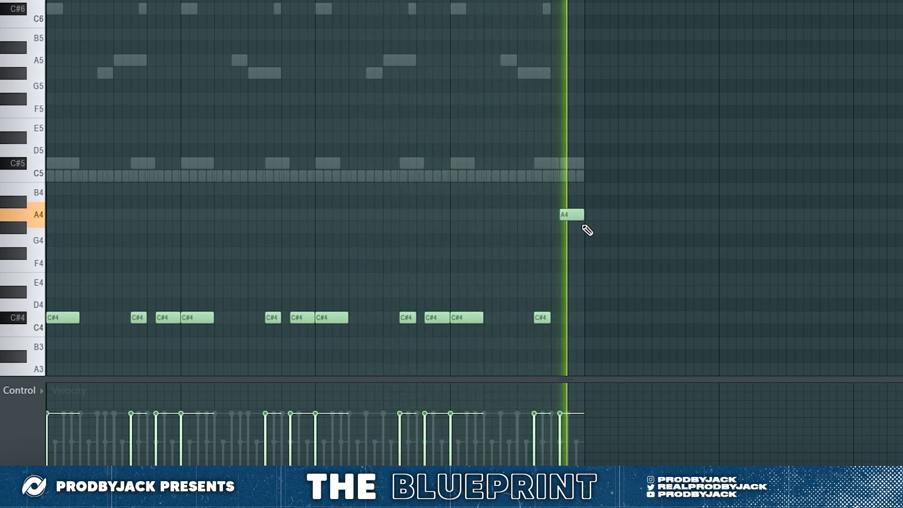
{"action": "left_click_drag", "start_coordinate": [574, 216], "coordinate": [575, 228]}
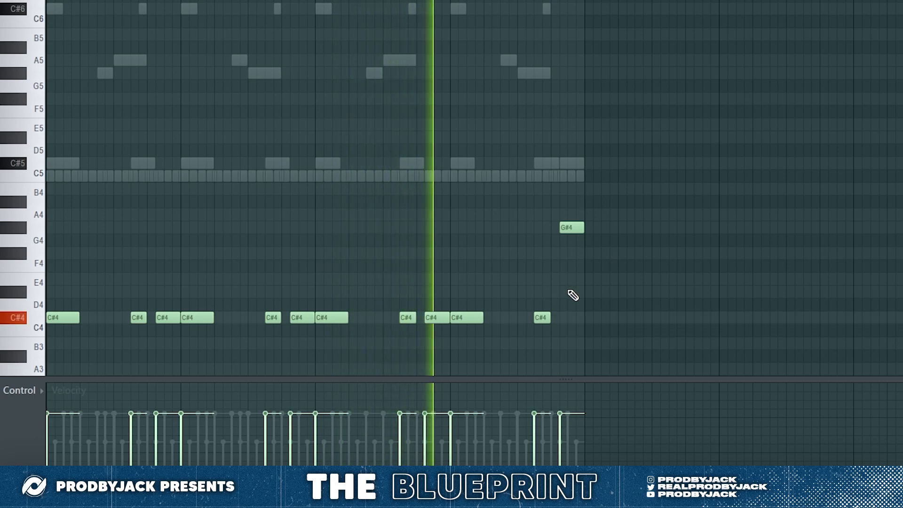
{"action": "left_click", "coordinate": [24, 238]}
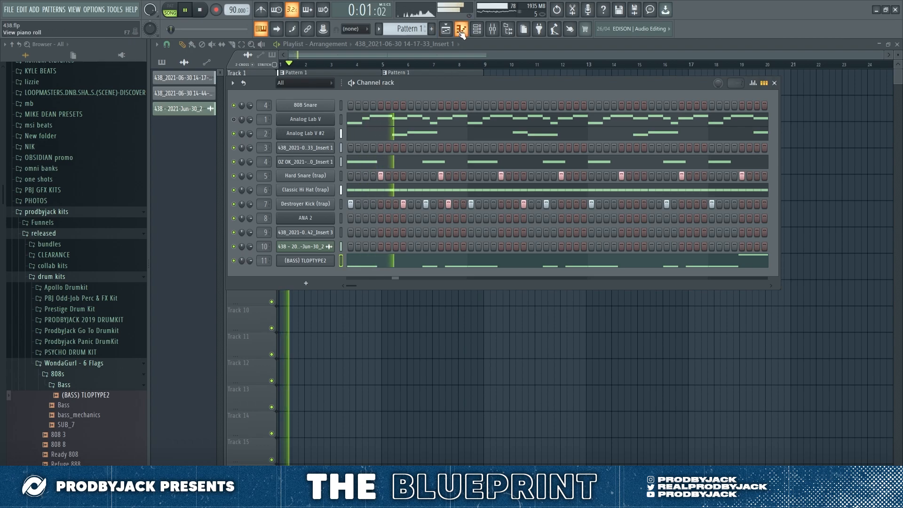
{"action": "left_click", "coordinate": [461, 31]}
{"action": "left_click", "coordinate": [475, 30]}
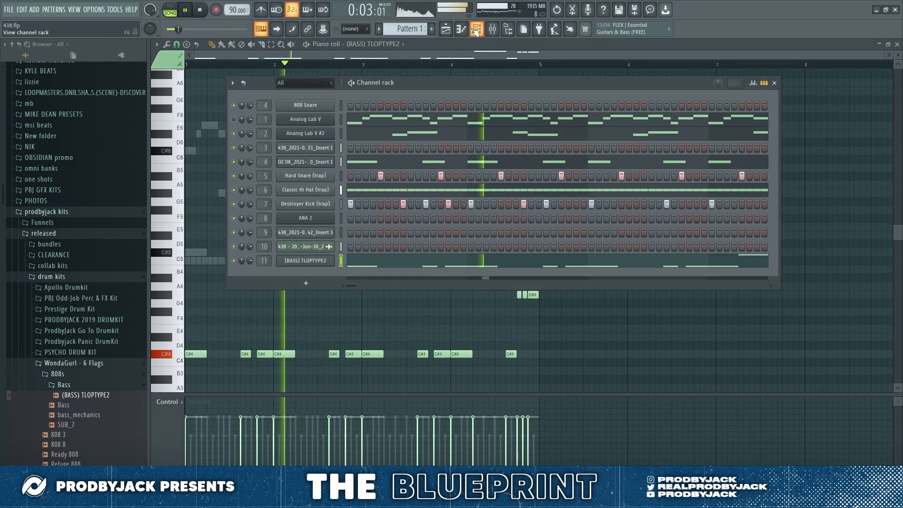
Step: Load the Clean Perc (trap) and Harsh Open Hat (trap) samples from THEDRUMCOLLECTION (pre-order) into the channel rack
{"action": "left_click", "coordinate": [88, 373]}
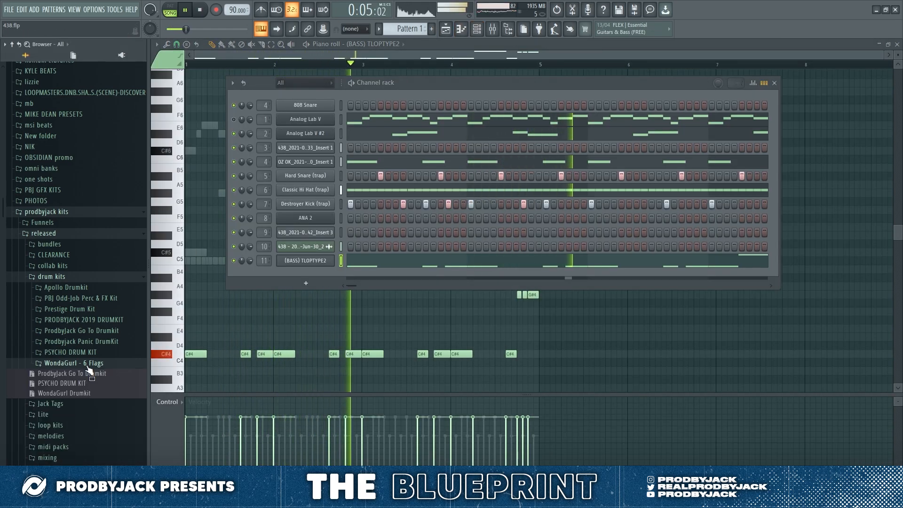
{"action": "left_click", "coordinate": [83, 362]}
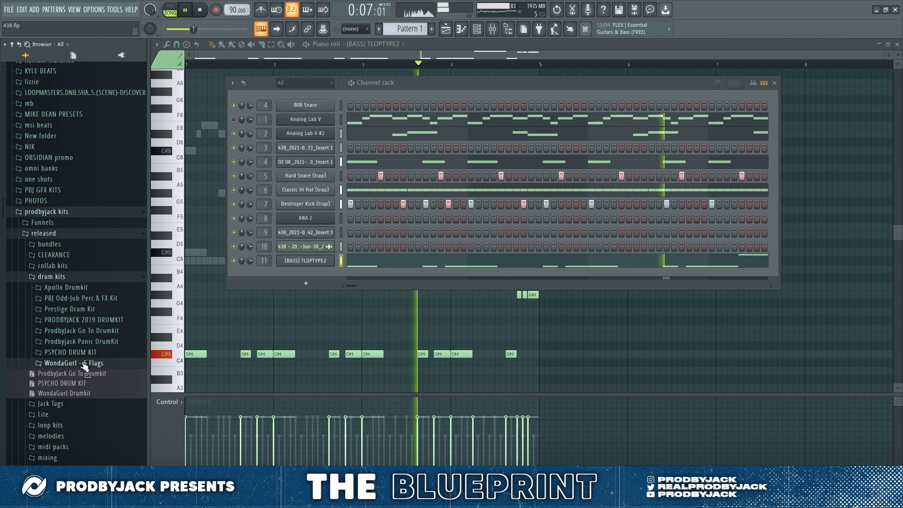
{"action": "scroll", "coordinate": [83, 361], "scroll_direction": "down", "scroll_amount": 2}
{"action": "left_click", "coordinate": [99, 304]}
{"action": "left_click", "coordinate": [99, 304]}
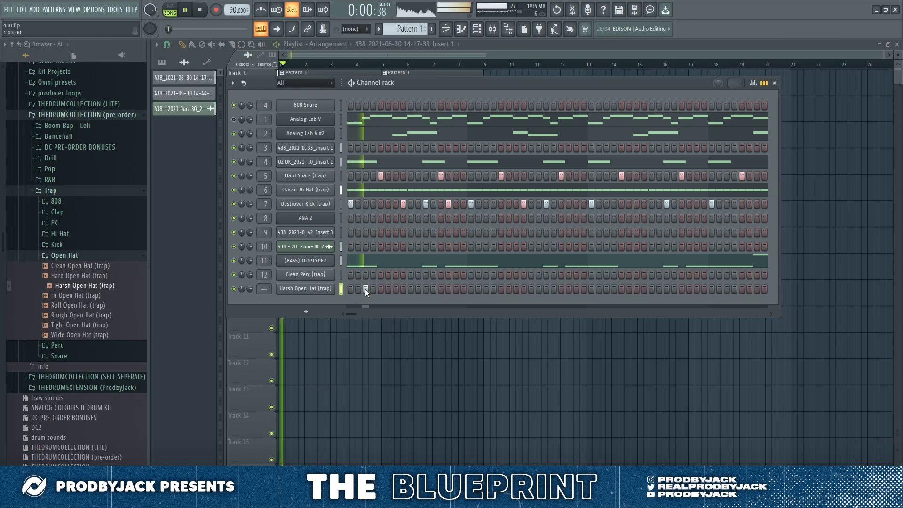
Step: Place Harsh Open Hat (trap) hits on the third step of bars 1 and 2
{"action": "left_click", "coordinate": [425, 288]}
{"action": "left_click", "coordinate": [425, 288]}
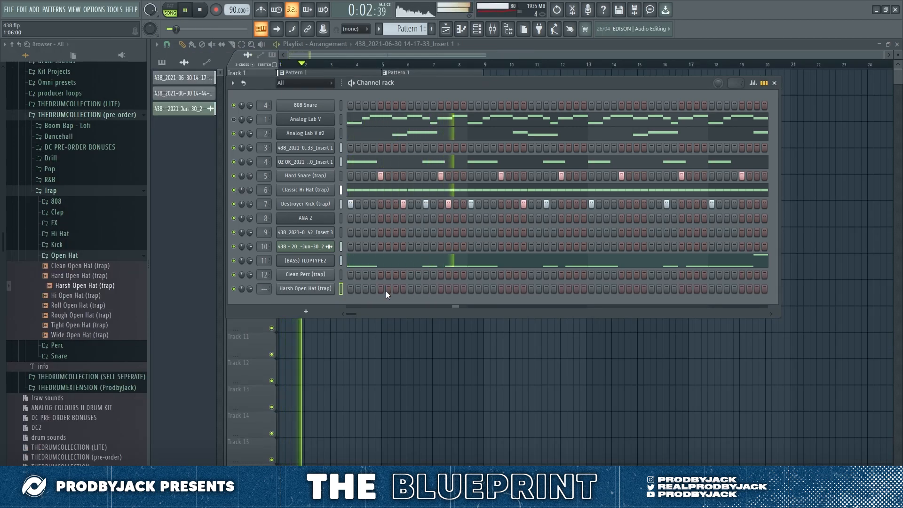
{"action": "left_click", "coordinate": [366, 289]}
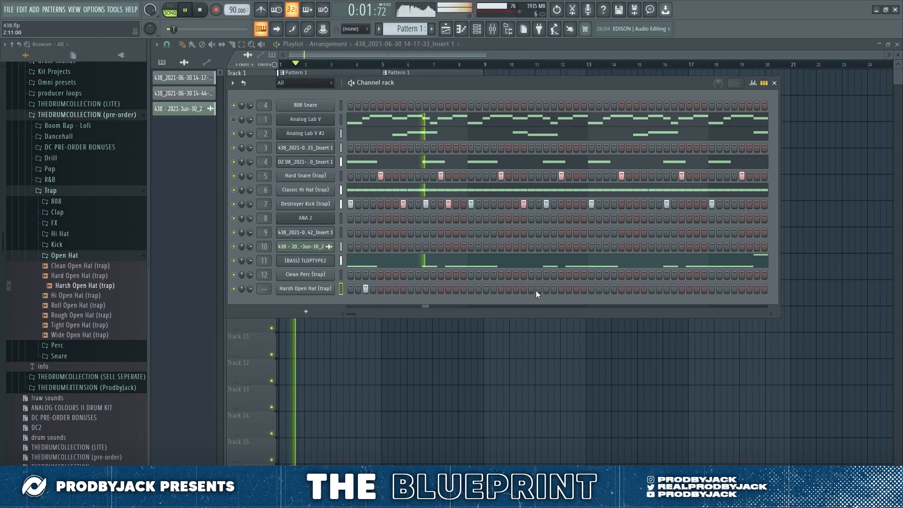
{"action": "left_click", "coordinate": [485, 289]}
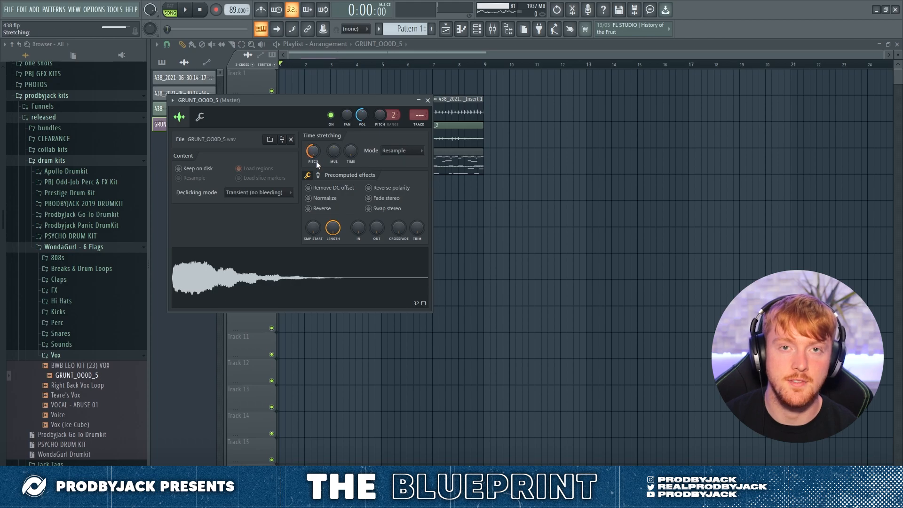
Step: Set the GRUNT_OOOD_5 stretching mode to Auto and move its clip to Track 5, starting at 1:07:00
{"action": "left_click", "coordinate": [320, 266]}
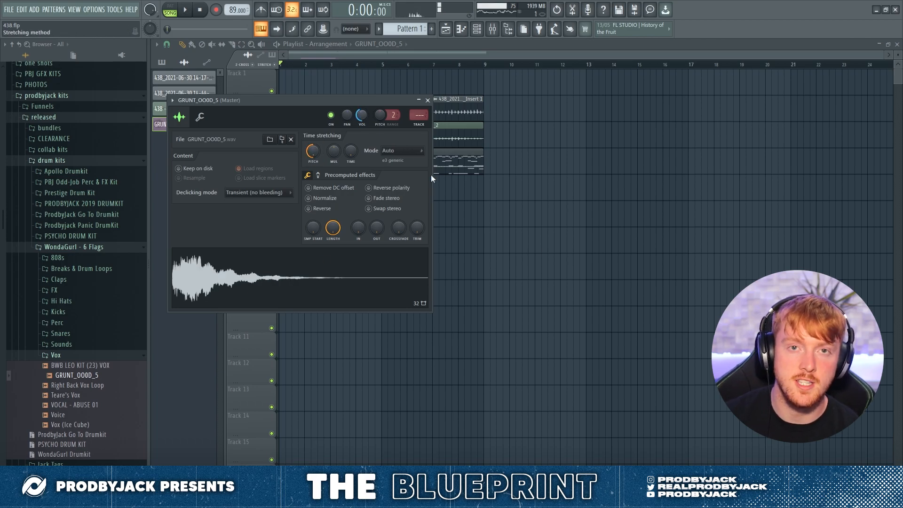
{"action": "key", "text": "Escape"}
{"action": "key", "text": "space"}
{"action": "left_click_drag", "start_coordinate": [308, 261], "coordinate": [315, 192]}
{"action": "key", "text": "space"}
{"action": "key", "text": "space"}
{"action": "scroll", "coordinate": [287, 196], "scroll_direction": "up", "scroll_amount": 3}
Step: Route the GRUNT_OOOD_5 channel to mixer track 14
{"action": "key", "text": "space"}
{"action": "key", "text": "space"}
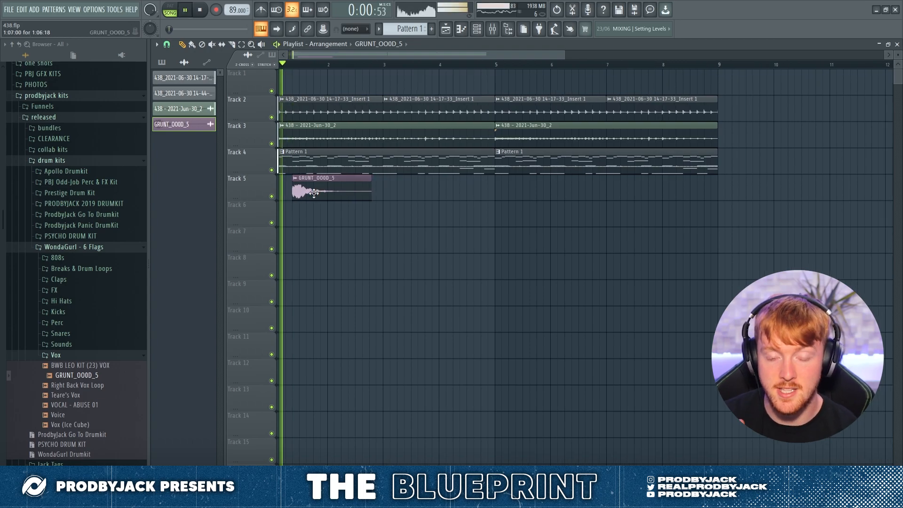
{"action": "double_click", "coordinate": [314, 192]}
Step: Lower the volume of the GRUNT_OOOD_5 mixer track and pan it to the right during playback
{"action": "key", "text": "space"}
{"action": "left_click", "coordinate": [420, 128]}
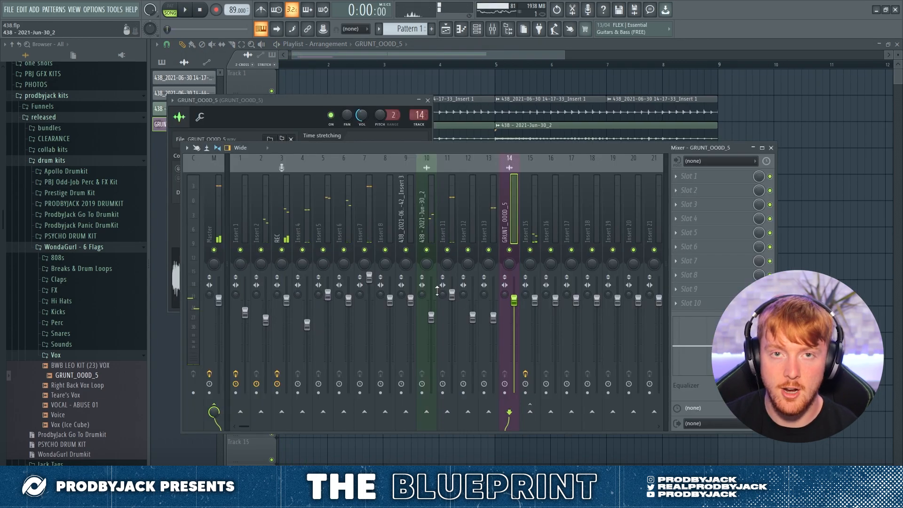
{"action": "key", "text": "space"}
{"action": "left_click_drag", "start_coordinate": [514, 298], "coordinate": [515, 328]}
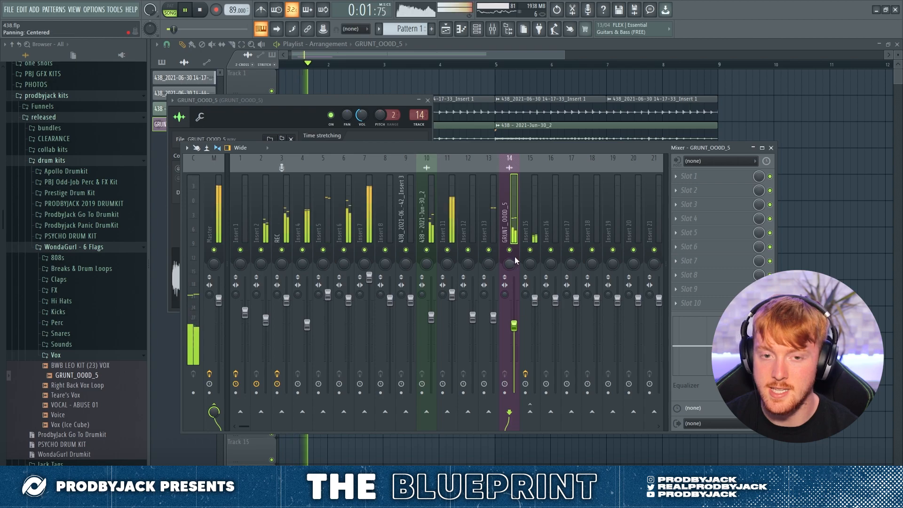
{"action": "key", "text": "space"}
{"action": "left_click_drag", "start_coordinate": [511, 263], "coordinate": [511, 243]}
{"action": "key", "text": "space"}
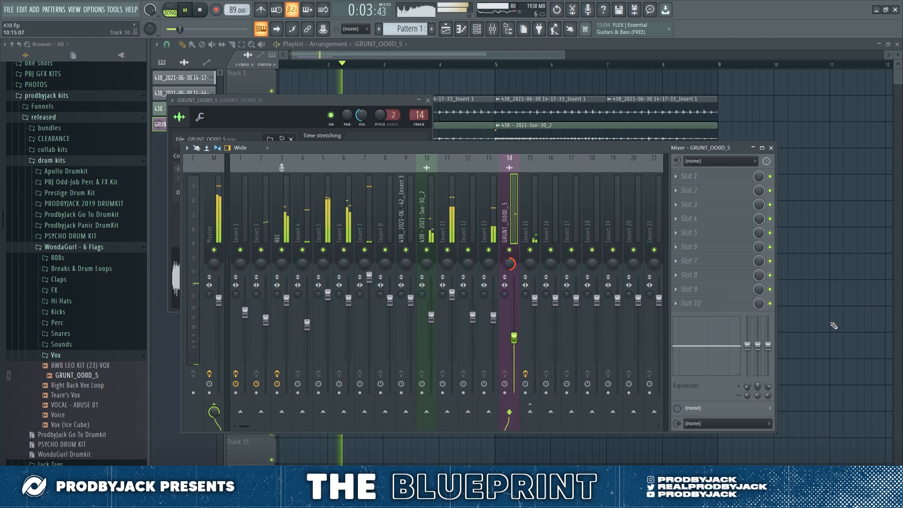
Step: Repeat the GRUNT_OOOD_5 clip on playlist Track 5 every two bars up to bar 9
{"action": "key", "text": "F12"}
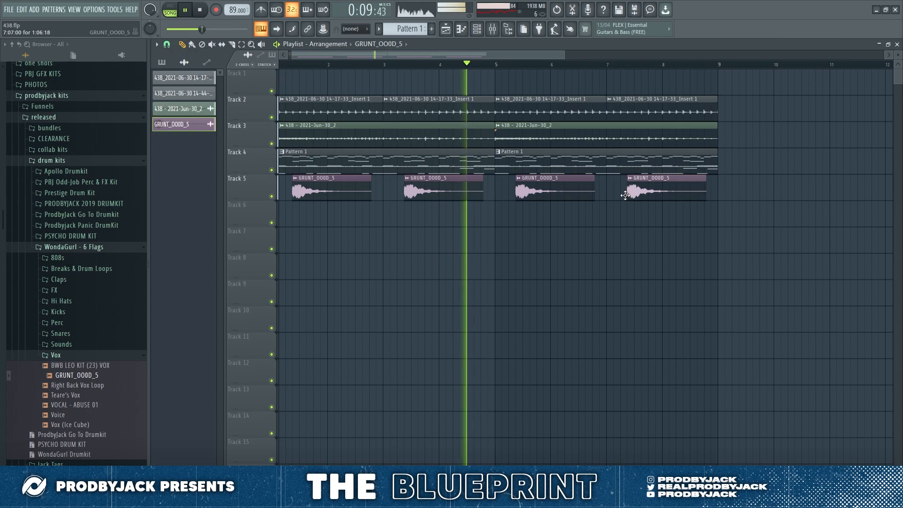
{"action": "left_click", "coordinate": [492, 29]}
{"action": "key", "text": "F9"}
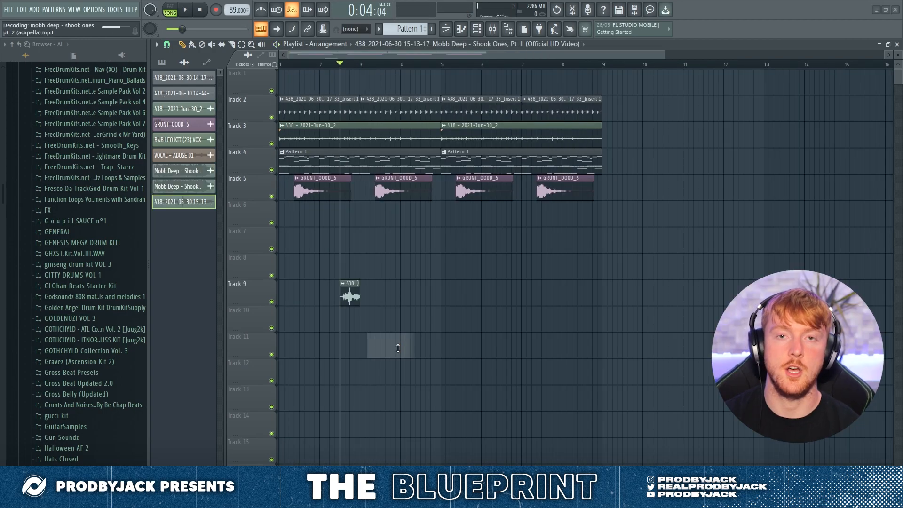
Step: Solo the Mobb Deep - Shook Ones Pt. 2 (Acapella) clip on Track 11 and isolate a short vocal phrase on Track 10
{"action": "right_click", "coordinate": [271, 354]}
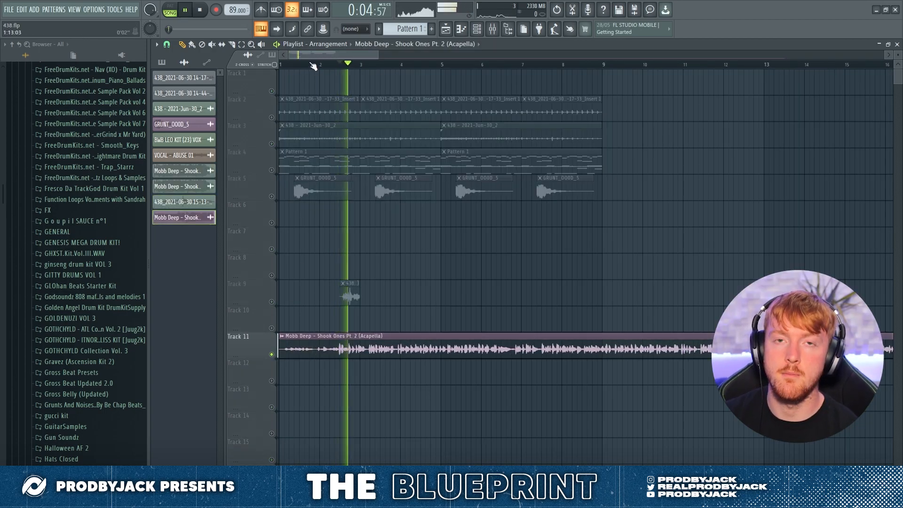
{"action": "scroll", "coordinate": [316, 295], "scroll_direction": "up", "scroll_amount": 2}
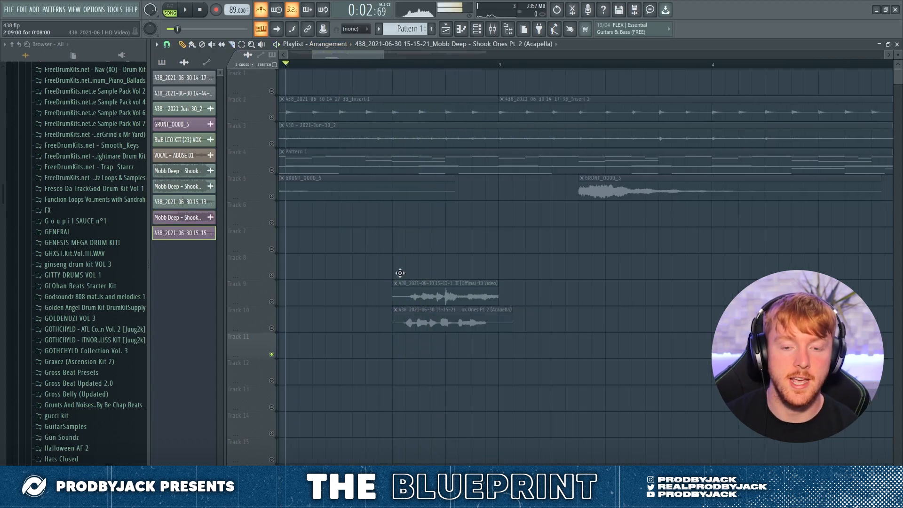
{"action": "left_click", "coordinate": [272, 328]}
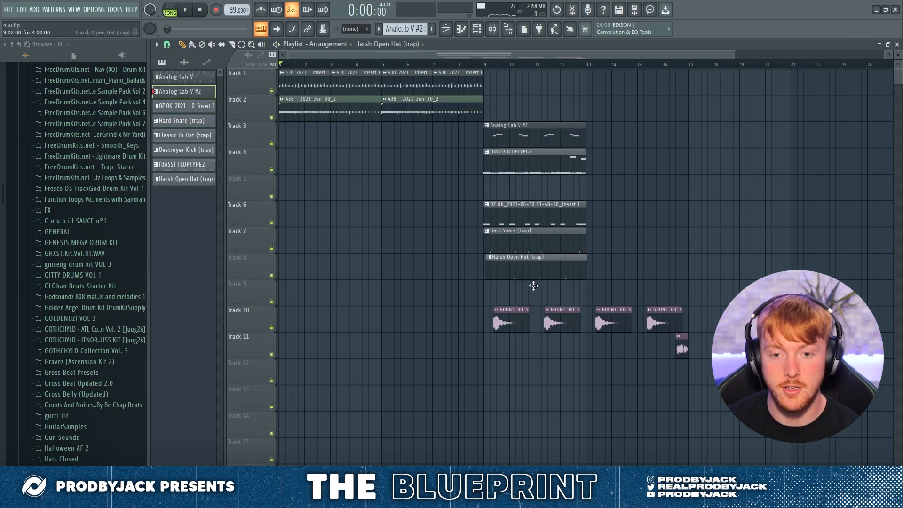
Step: Move the GRUNT_OOOD_5 and vocal clips on Tracks 10 and 11 down by three tracks
{"action": "left_click_drag", "start_coordinate": [471, 287], "coordinate": [742, 400]}
{"action": "key", "text": "shift+Down"}
{"action": "key", "text": "shift+Down"}
{"action": "key", "text": "shift+Down"}
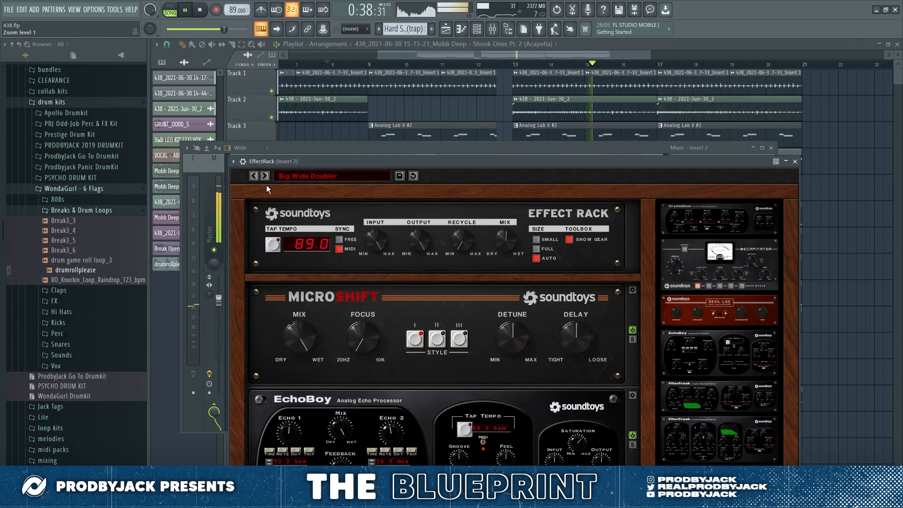
Step: Close the Insert 2 EffectRack and set the Insert 2 mixer track's volume to about -3.1 dB, returning to the playlist
{"action": "left_click_drag", "start_coordinate": [278, 162], "coordinate": [281, 140]}
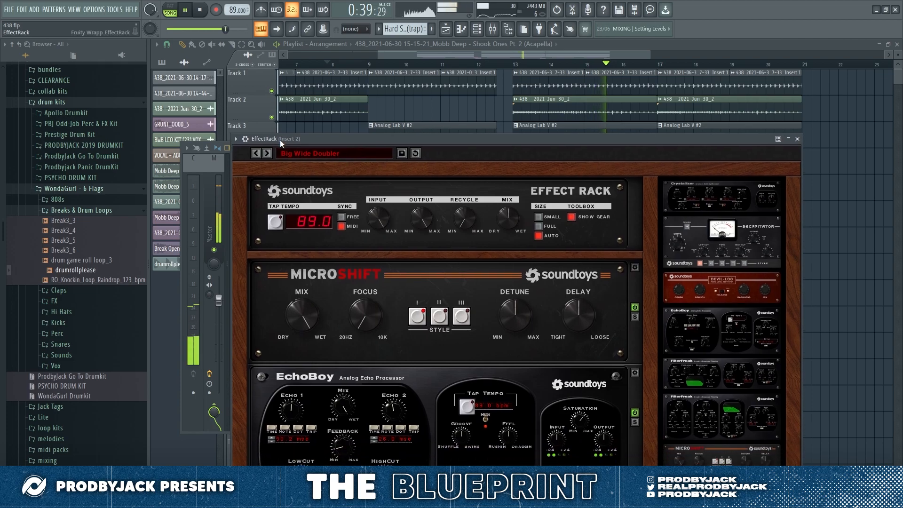
{"action": "left_click", "coordinate": [796, 139]}
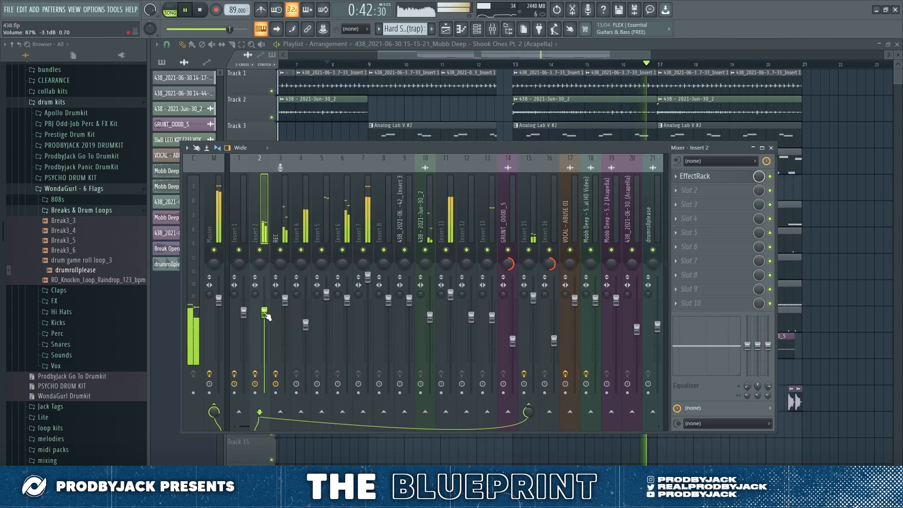
{"action": "left_click", "coordinate": [828, 232]}
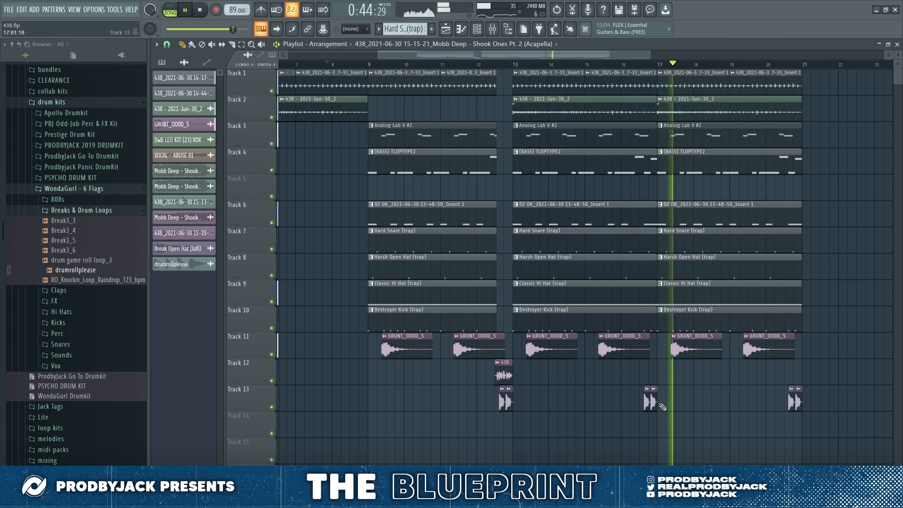
Step: Lower the channel volume of the Break Open Hat (lofi) sample on Track 13 to about 41%
{"action": "double_click", "coordinate": [795, 400]}
{"action": "left_click_drag", "start_coordinate": [361, 116], "coordinate": [361, 122]}
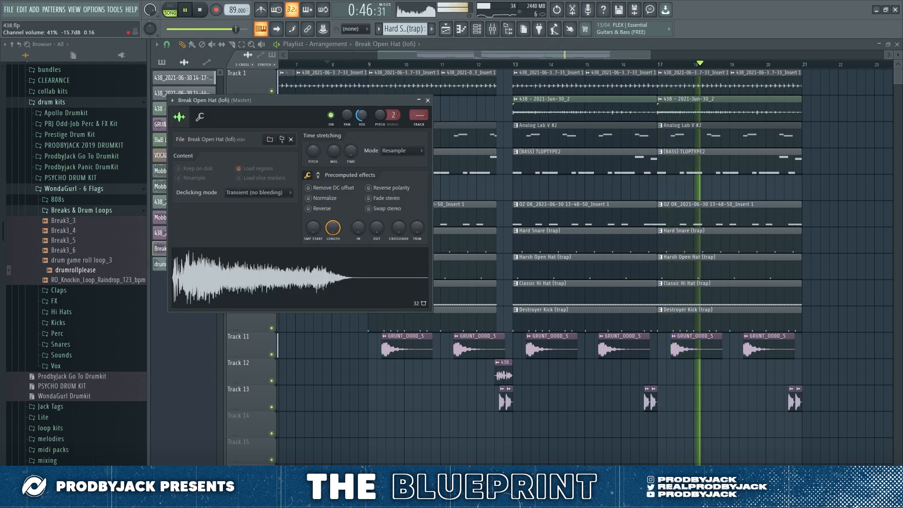
{"action": "key", "text": "Escape"}
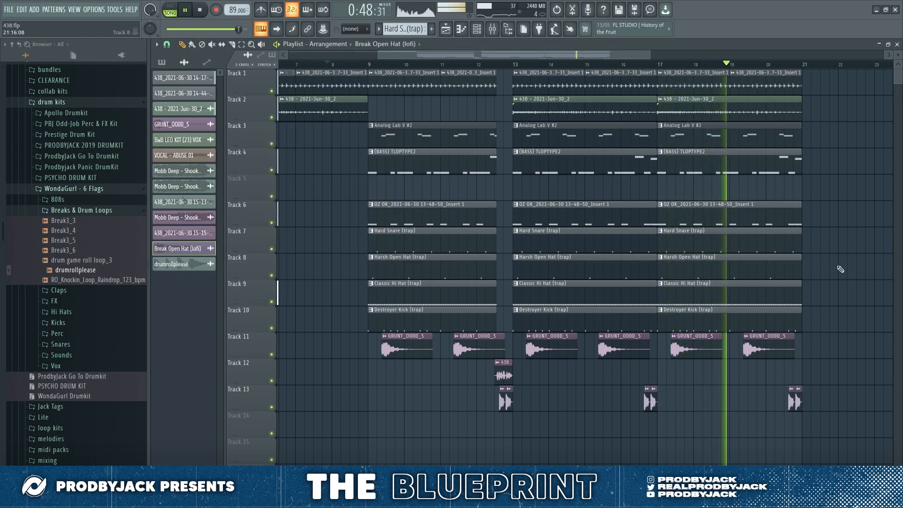
{"action": "scroll", "coordinate": [823, 268], "scroll_direction": "up", "scroll_amount": 4}
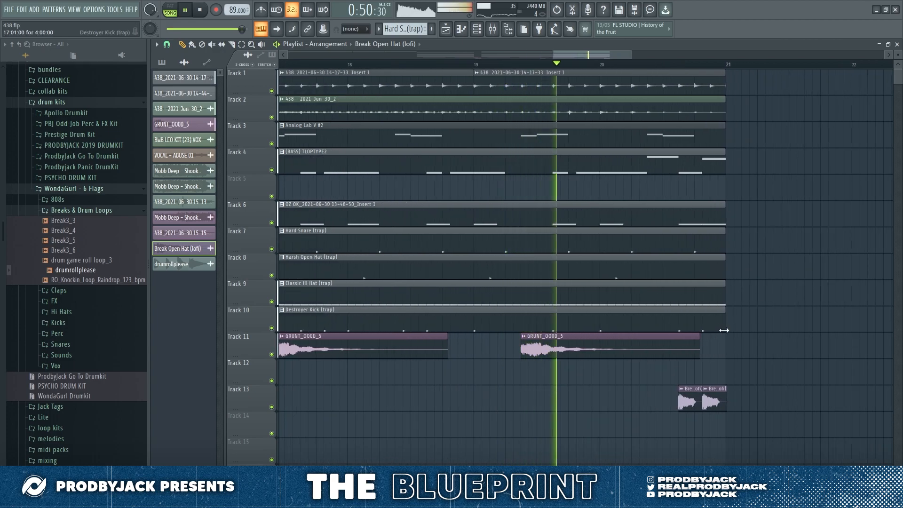